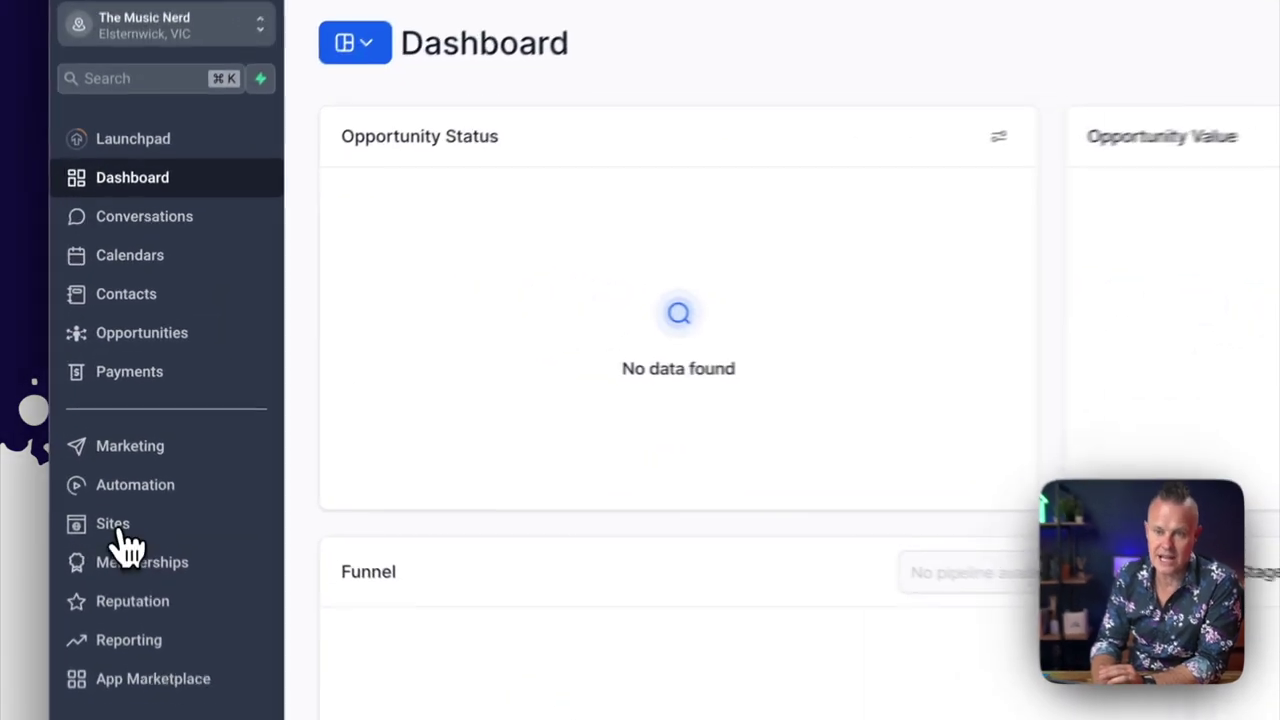
Step: Go to Sites > Forms > Builder and open the Agency Mavericks - List Builder folder
left_click(115, 437)
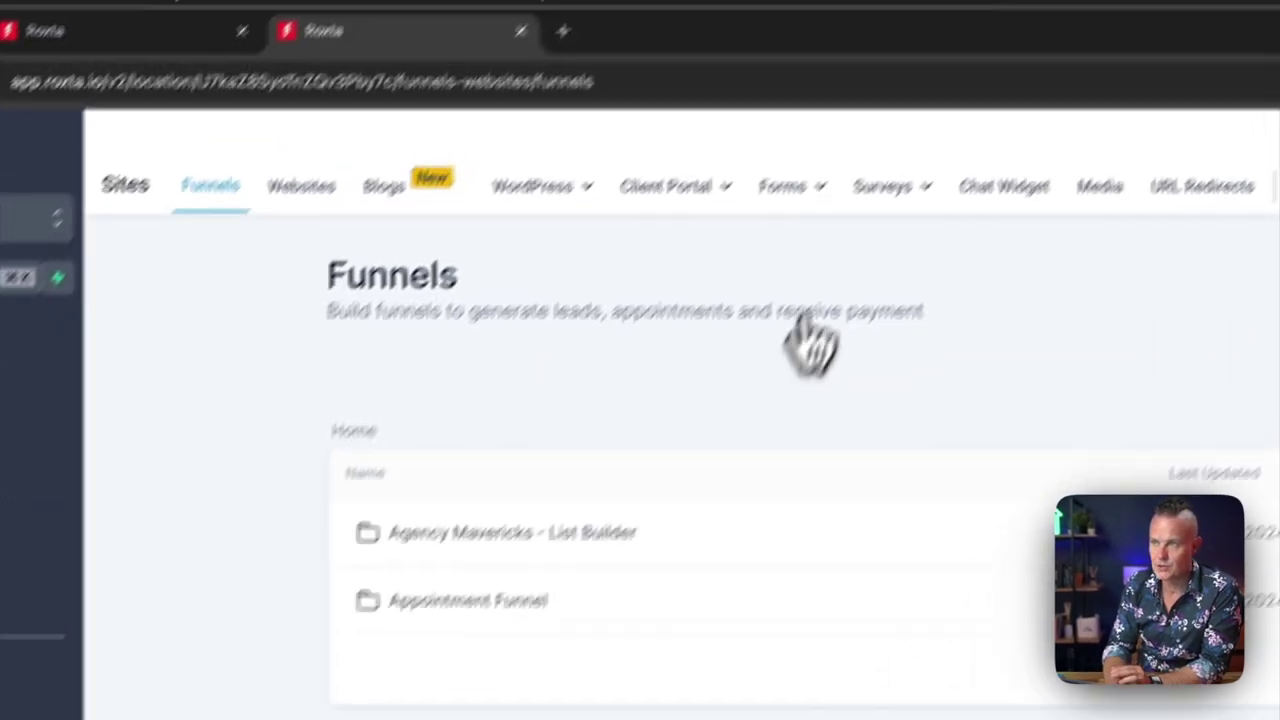
left_click(752, 252)
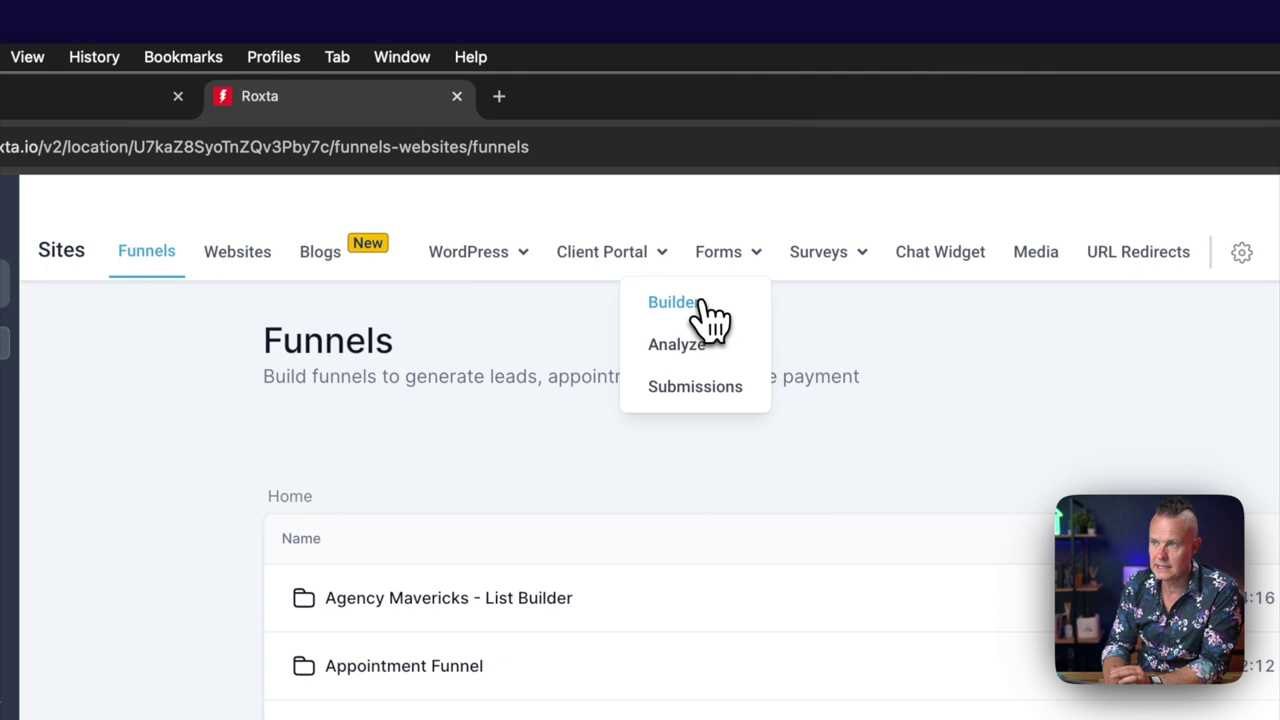
left_click(700, 305)
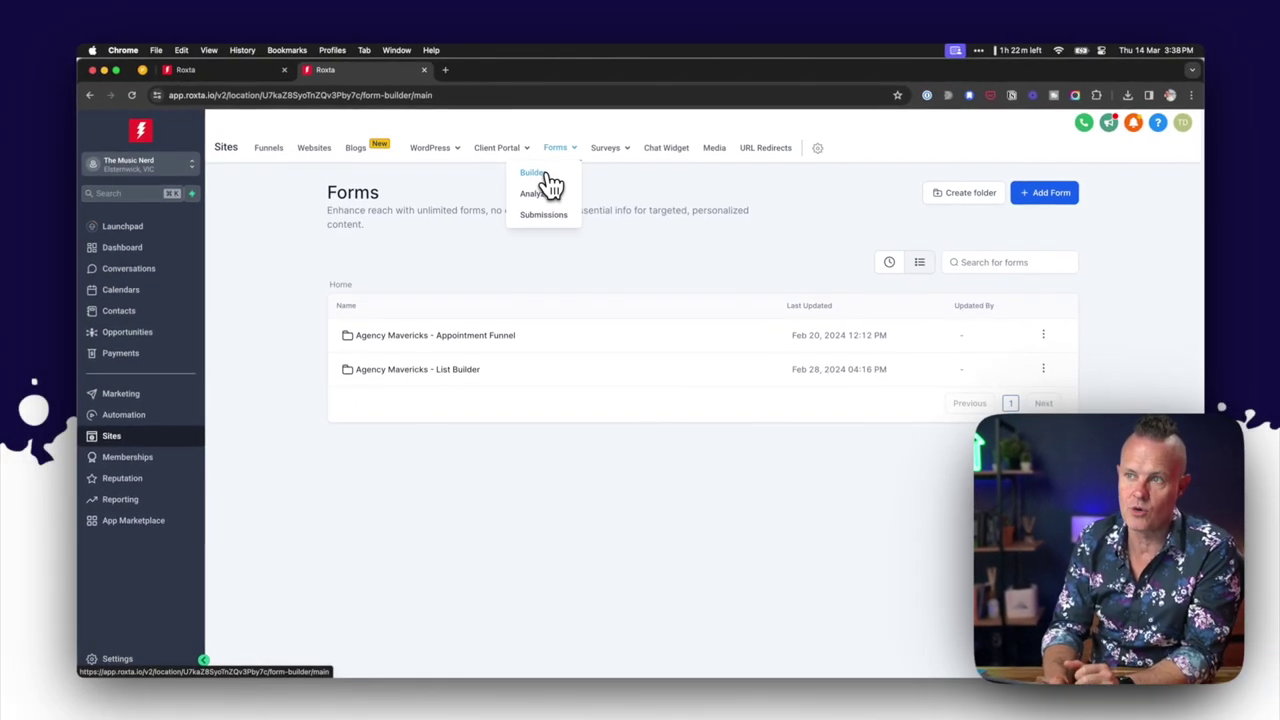
left_click(405, 370)
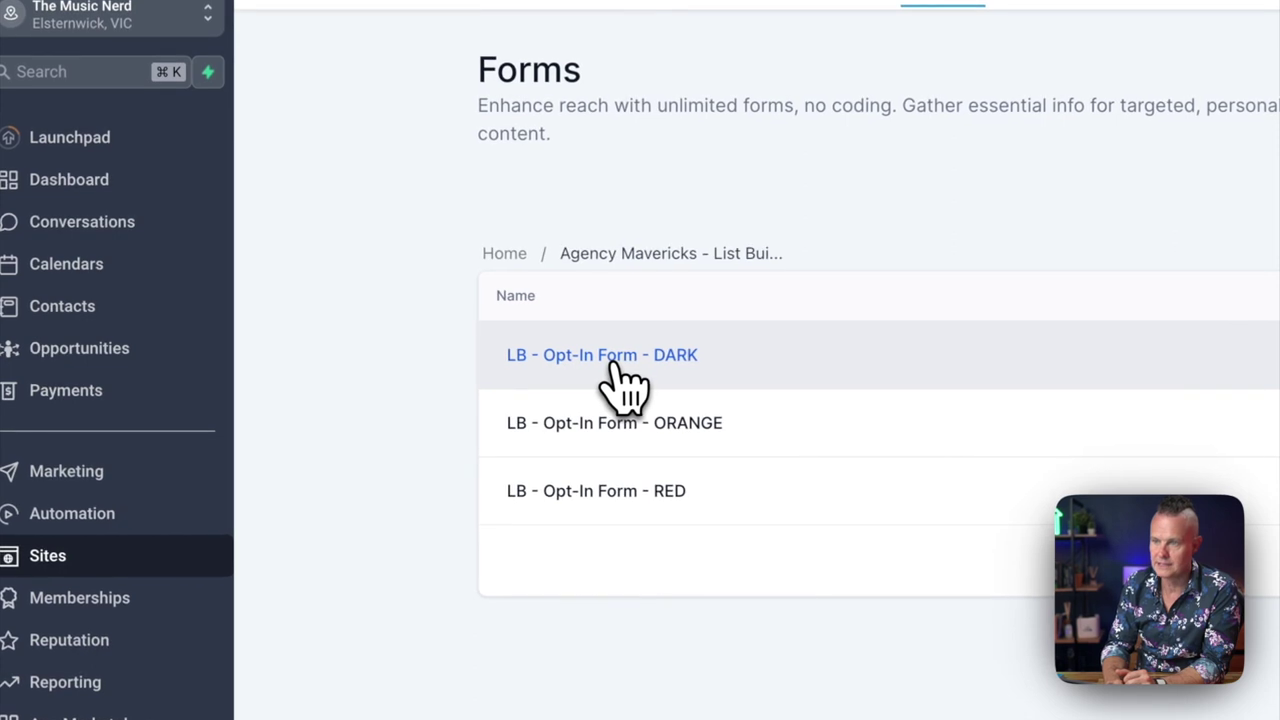
Step: Open LB - Opt-In Form - DARK and inspect the Full Name field's label and placeholder
left_click(614, 365)
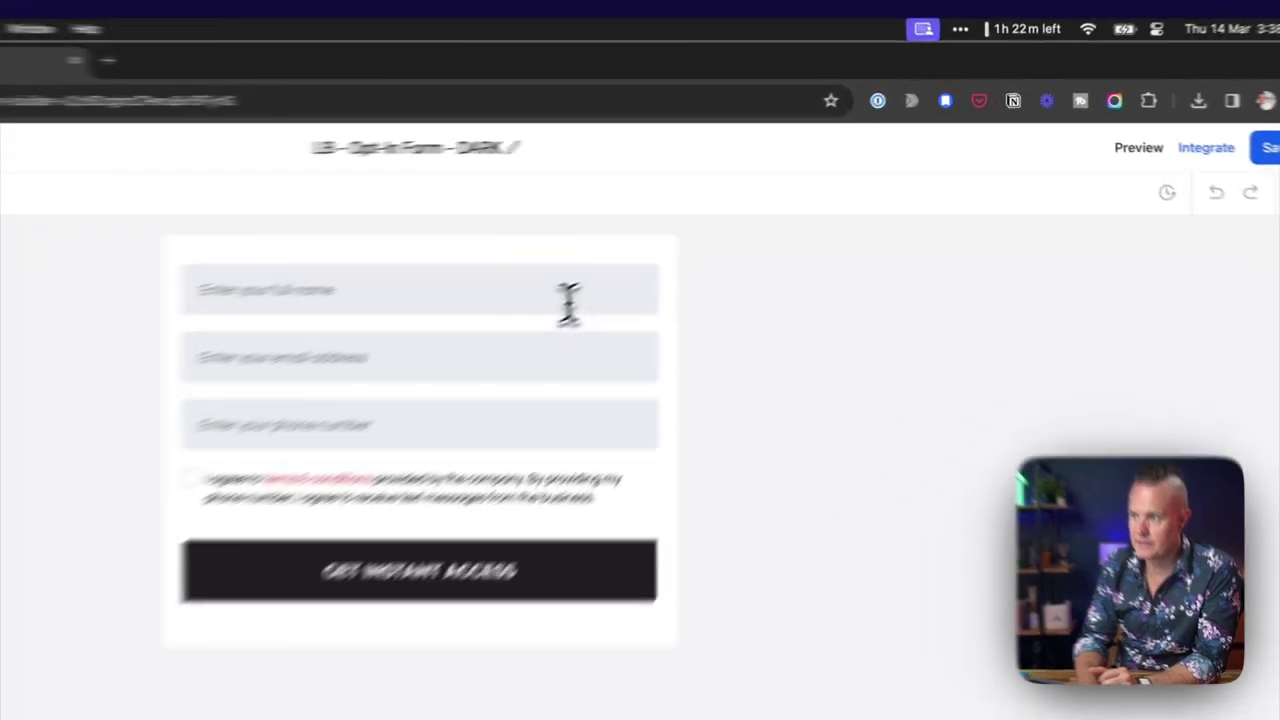
left_click(731, 215)
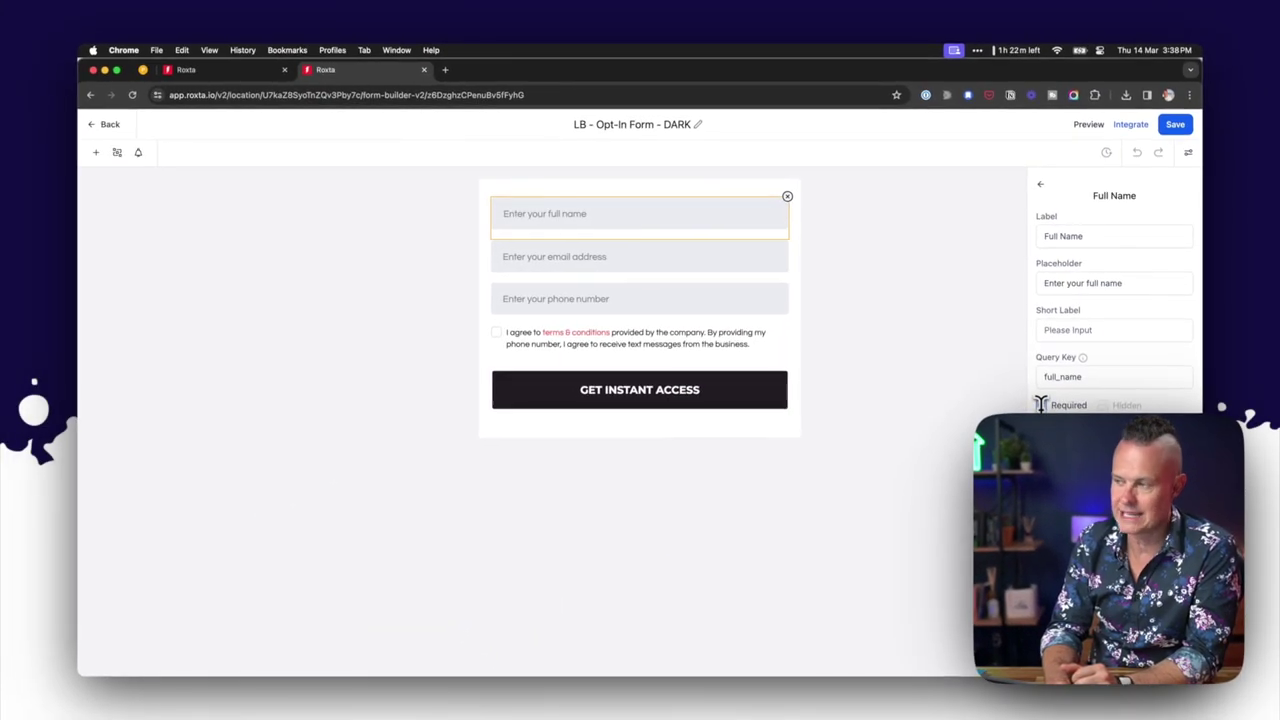
left_click(1074, 243)
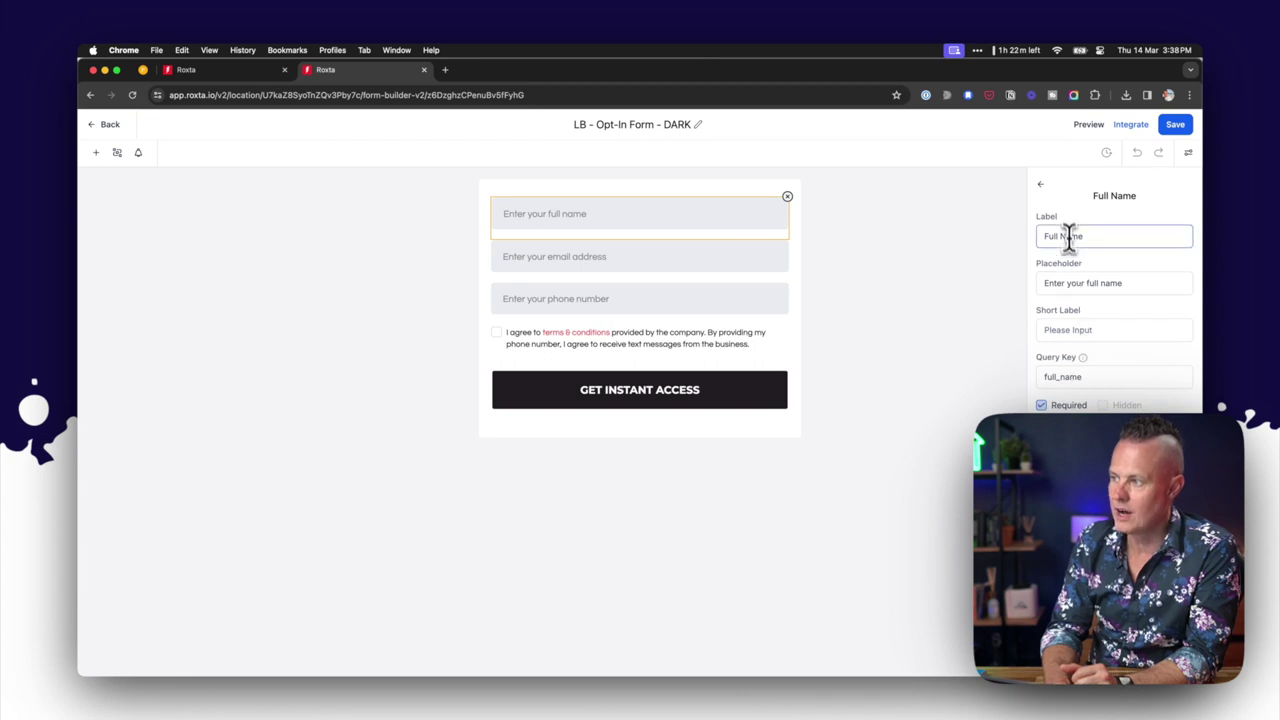
left_click(1072, 283)
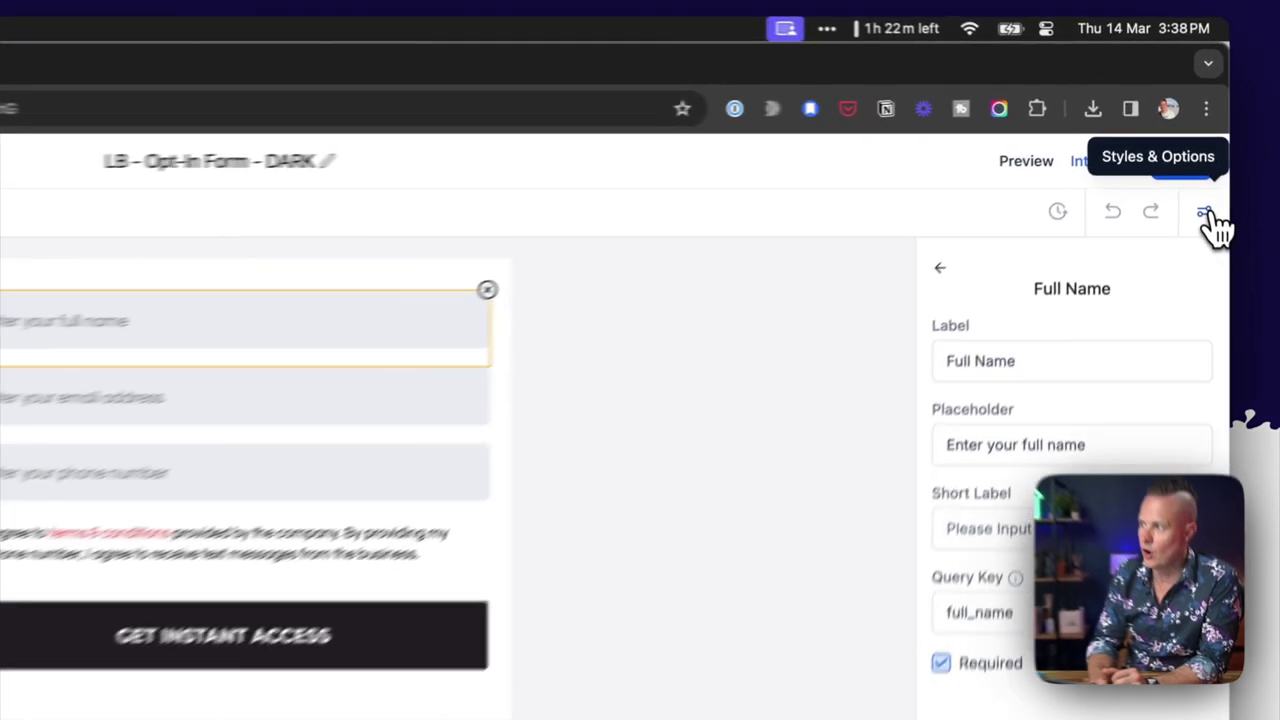
Step: In Styles & Options, toggle Show Label on then off, then review the email, phone and consent fields
left_click(1188, 153)
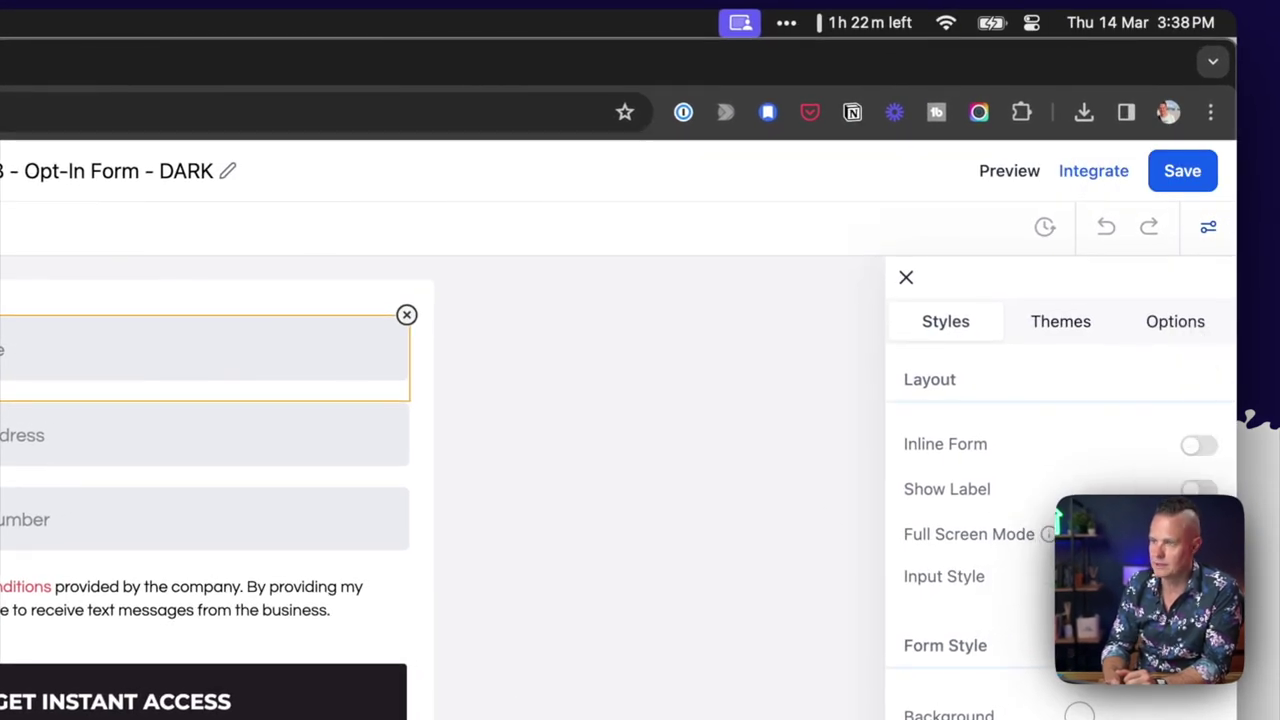
left_click(1198, 489)
left_click(1198, 489)
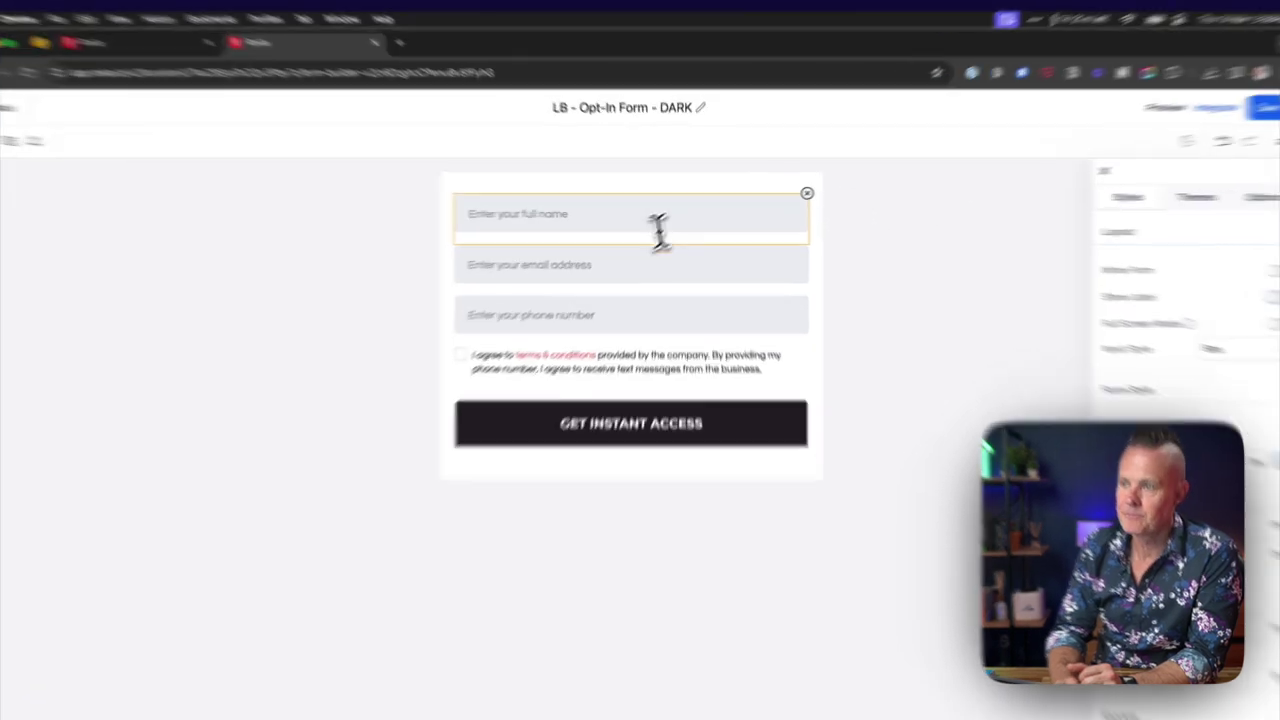
left_click(647, 258)
left_click(607, 373)
left_click(700, 470)
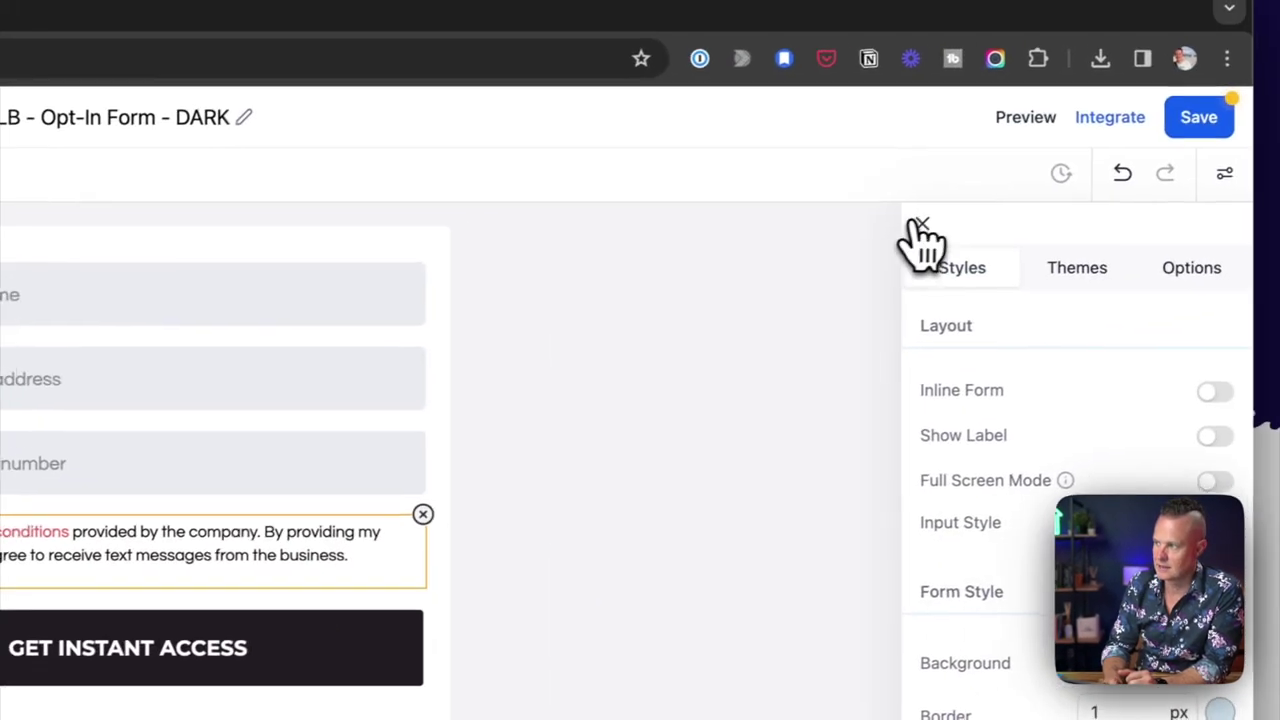
Step: Check the URL behind the consent text's 'terms & conditions' link, leaving it unchanged
left_click(1103, 175)
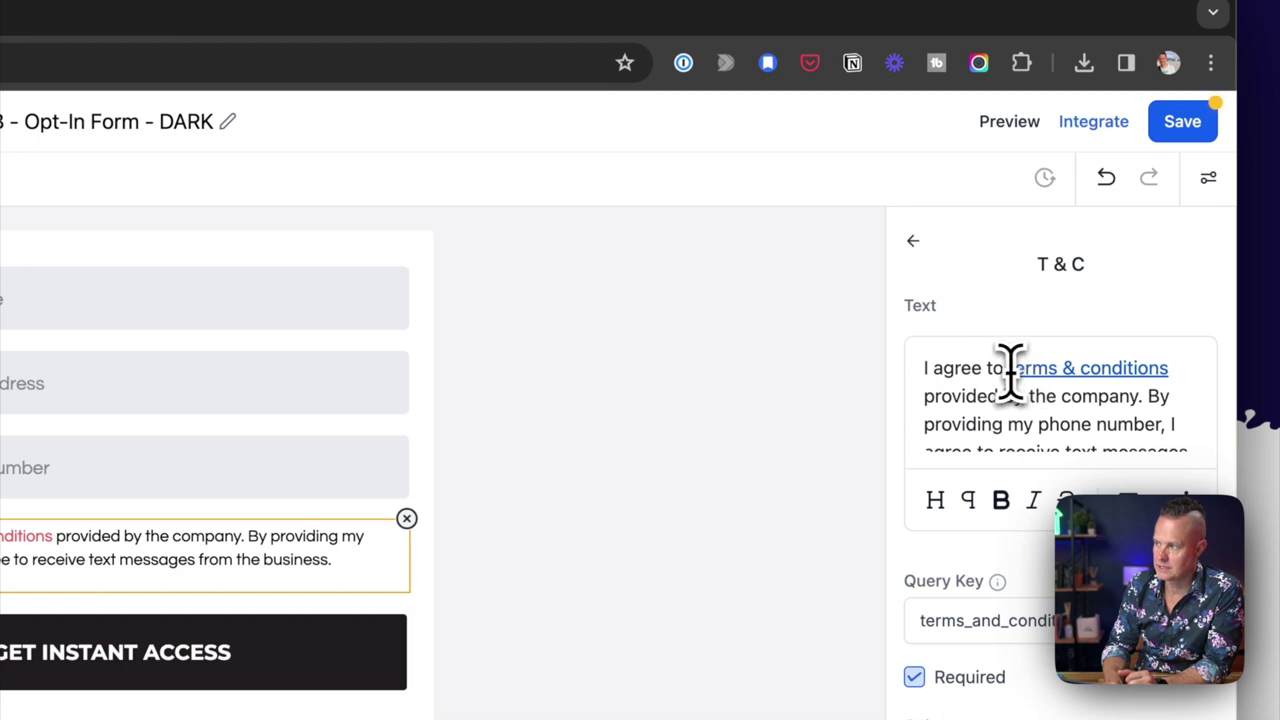
left_click_drag(1007, 368, 1166, 364)
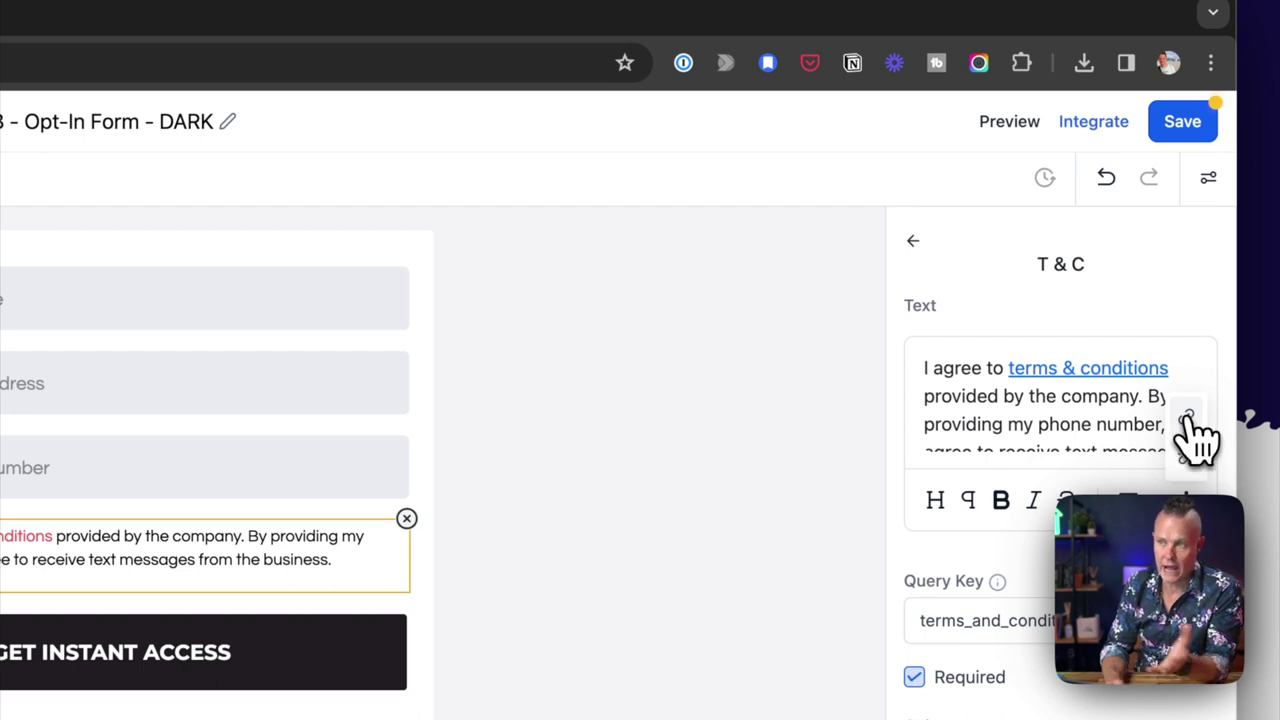
left_click(1187, 417)
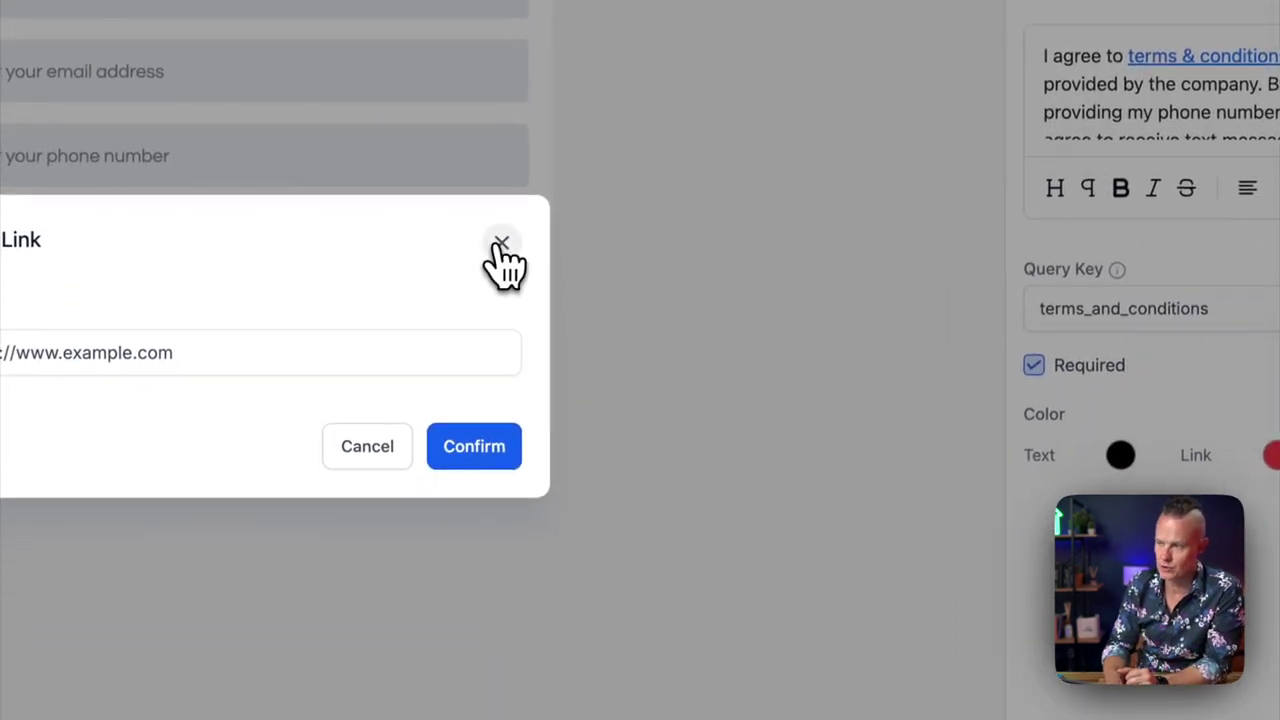
left_click(382, 554)
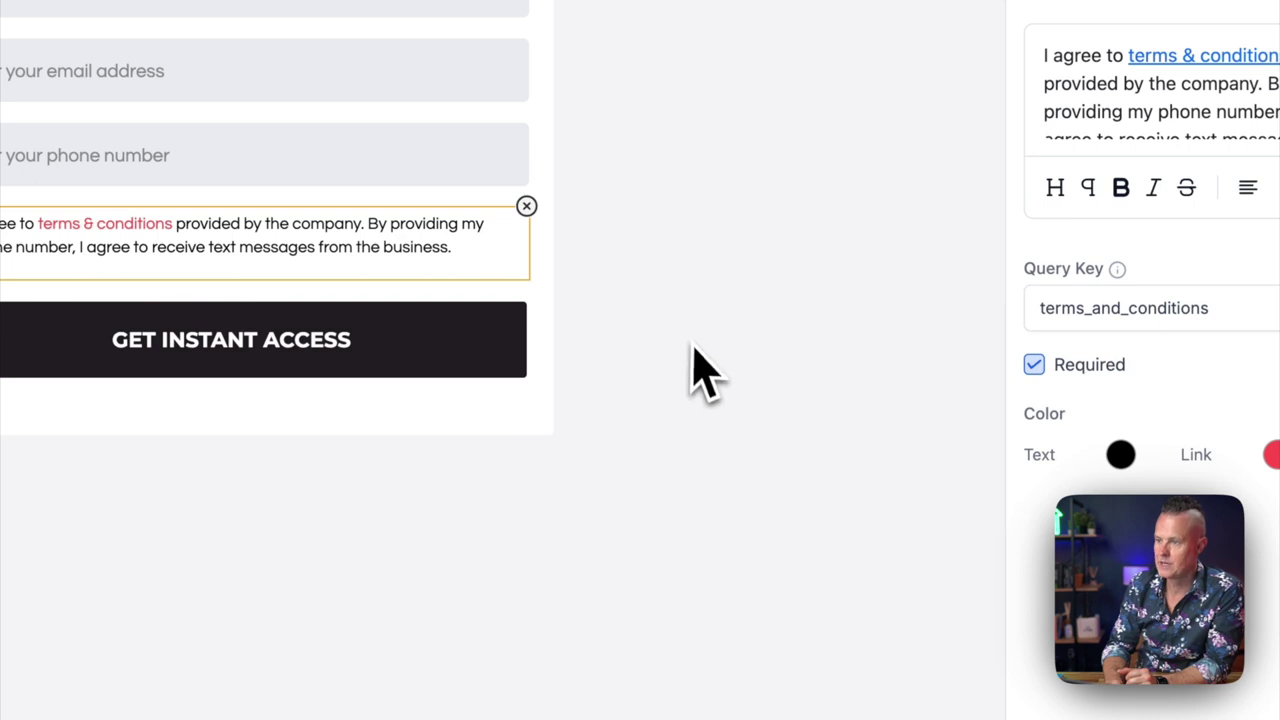
Step: Review the GET INSTANT ACCESS button's Button Style, Padding and Shadow settings
left_click(476, 374)
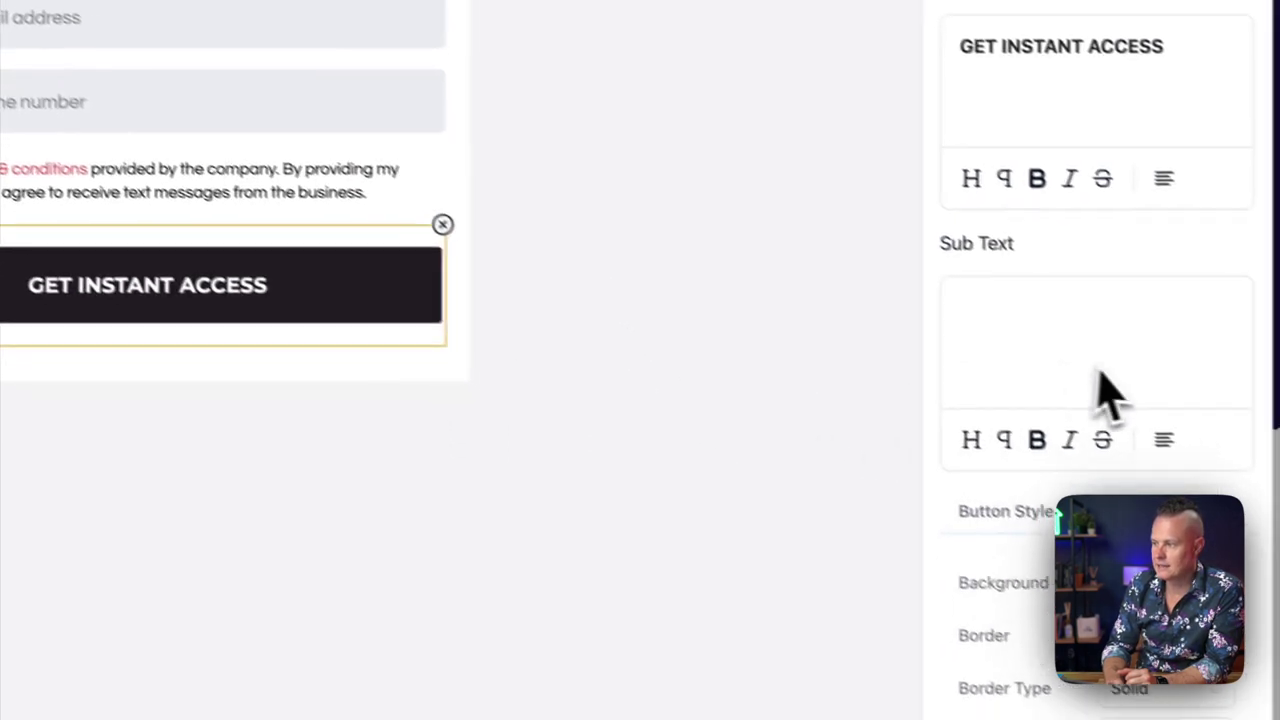
scroll(1100, 391, "down", 3)
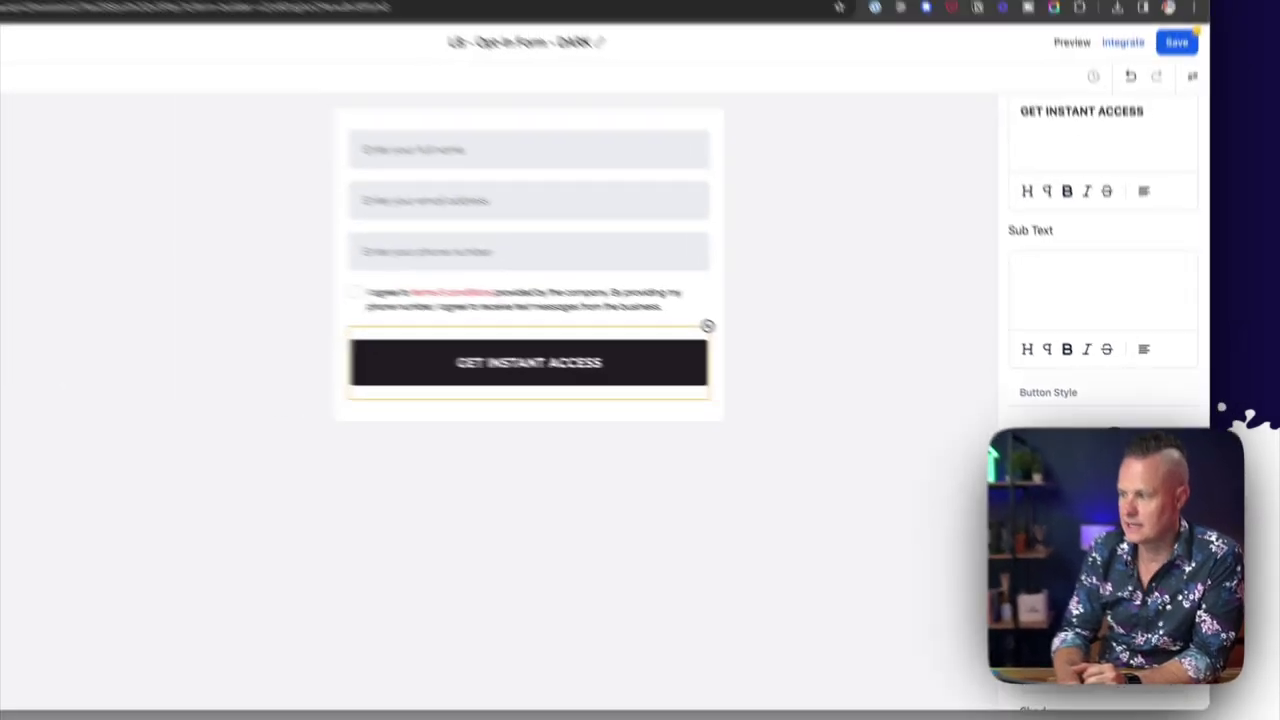
scroll(1080, 405, "down", 5)
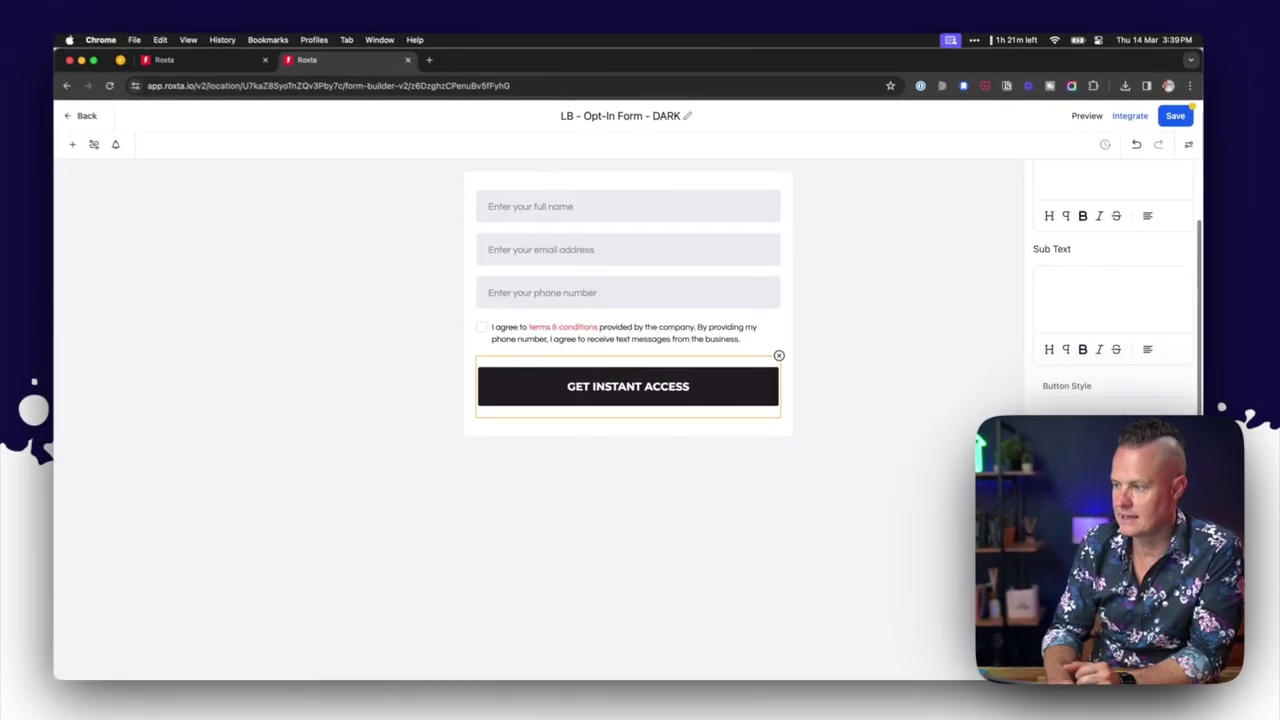
scroll(1115, 290, "down", 3)
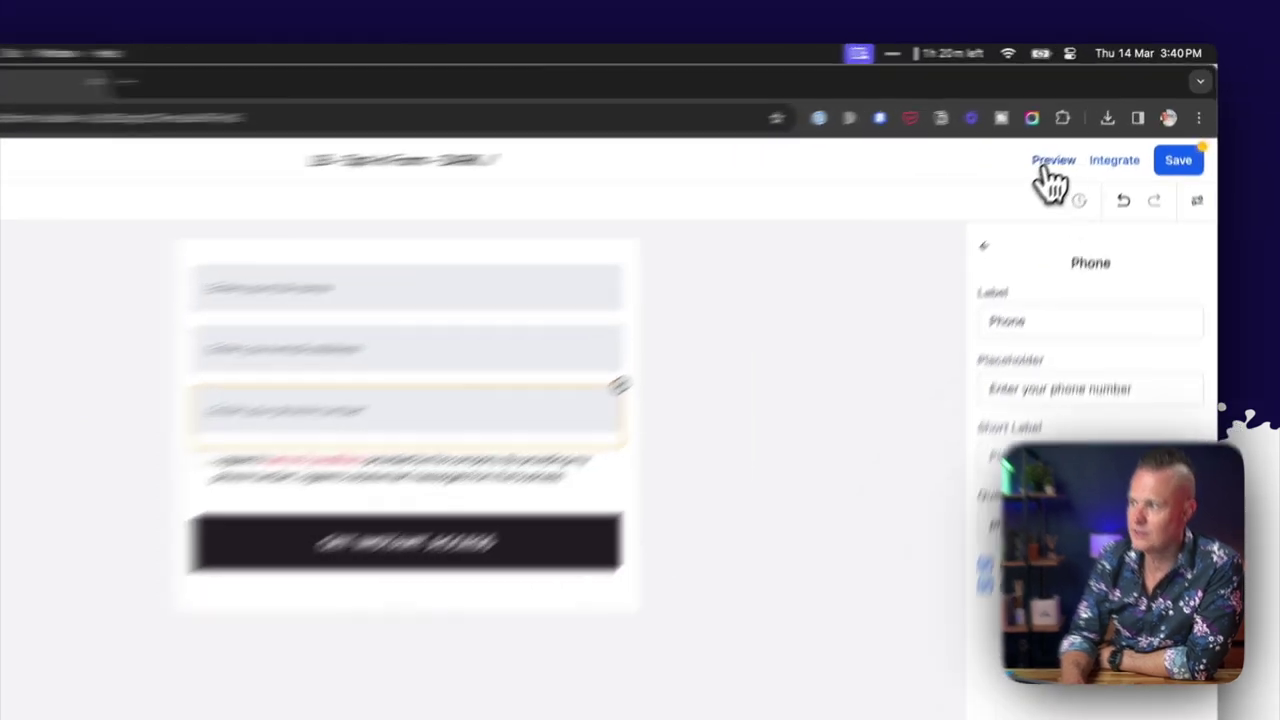
Step: Save and preview the DARK form live in a new tab, then close the preview
left_click(1088, 124)
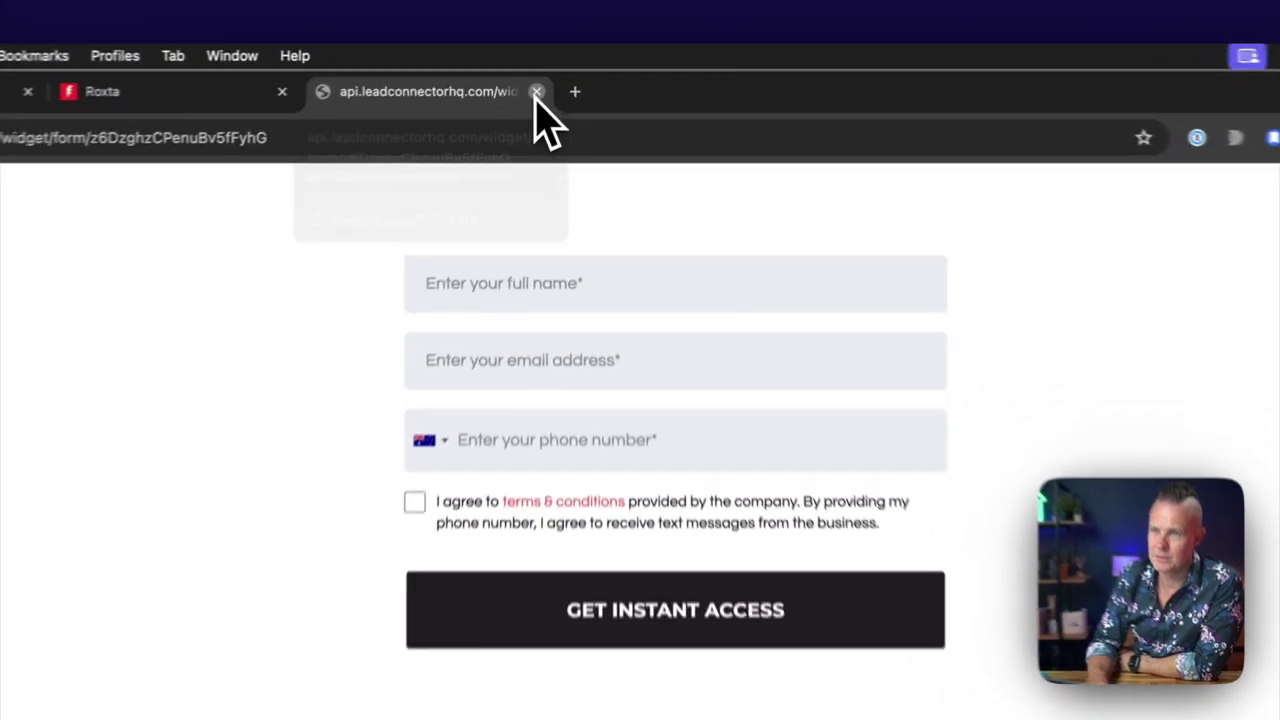
left_click(536, 92)
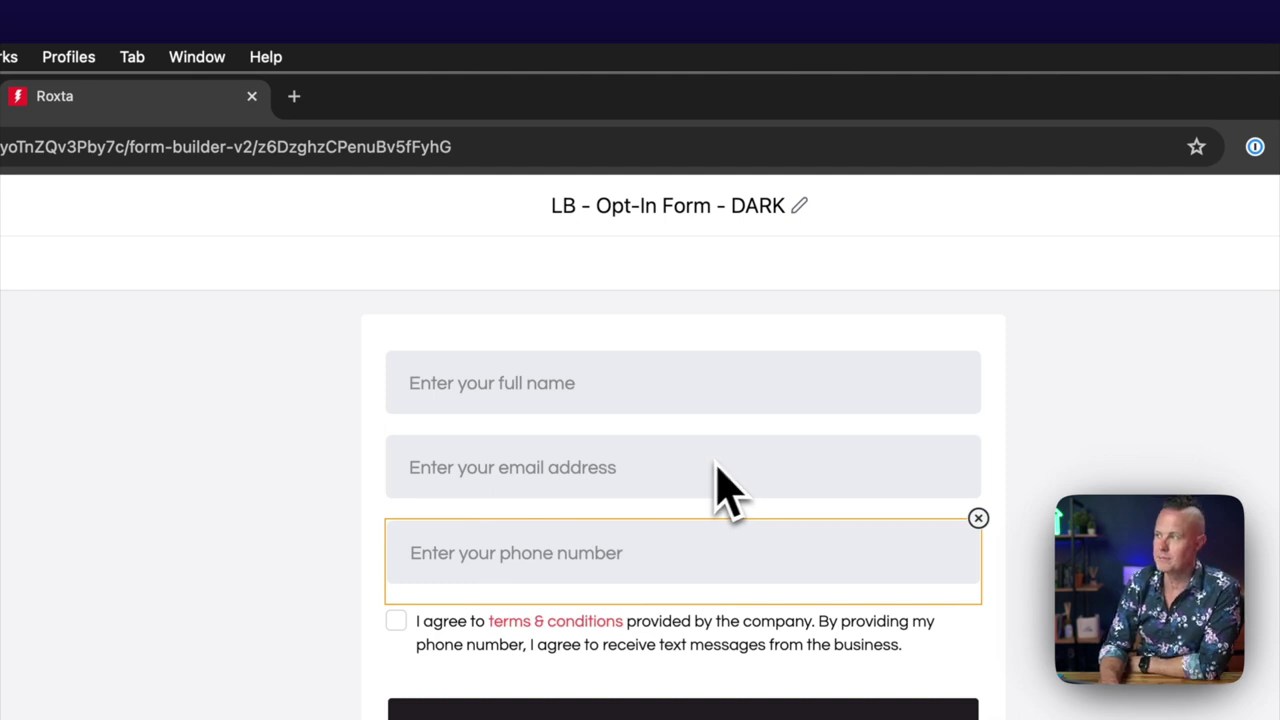
Step: Save the DARK opt-in form and look over its Integrate embed options
left_click(1193, 222)
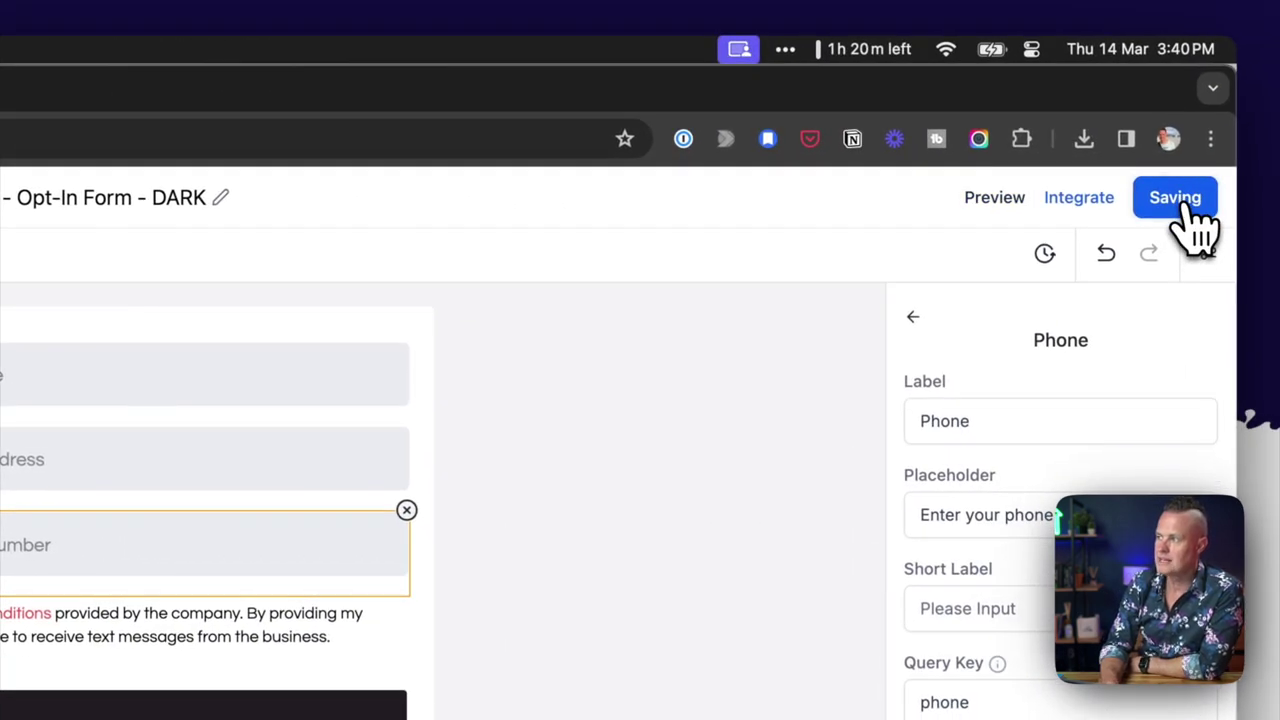
left_click(1104, 218)
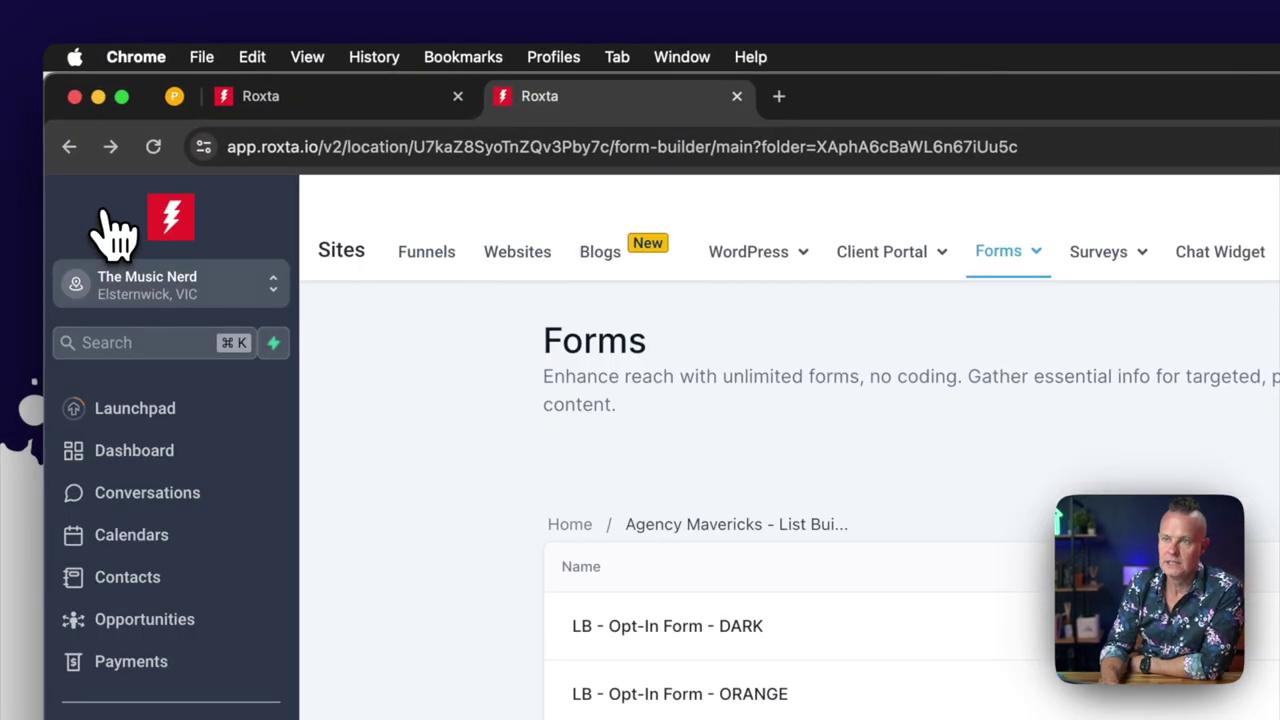
Step: In Funnels, open the Agency Mavericks - List Builder folder and the LB - Funnel - DARK opt-in page
left_click(433, 258)
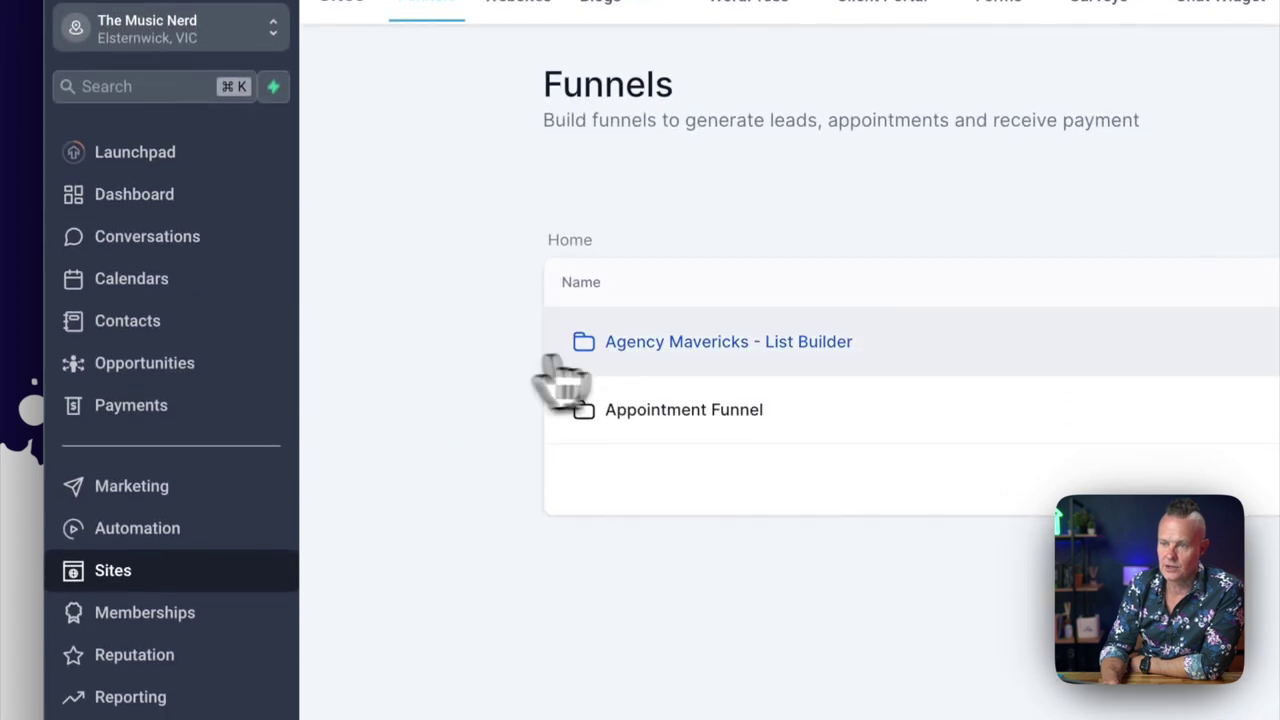
left_click(727, 368)
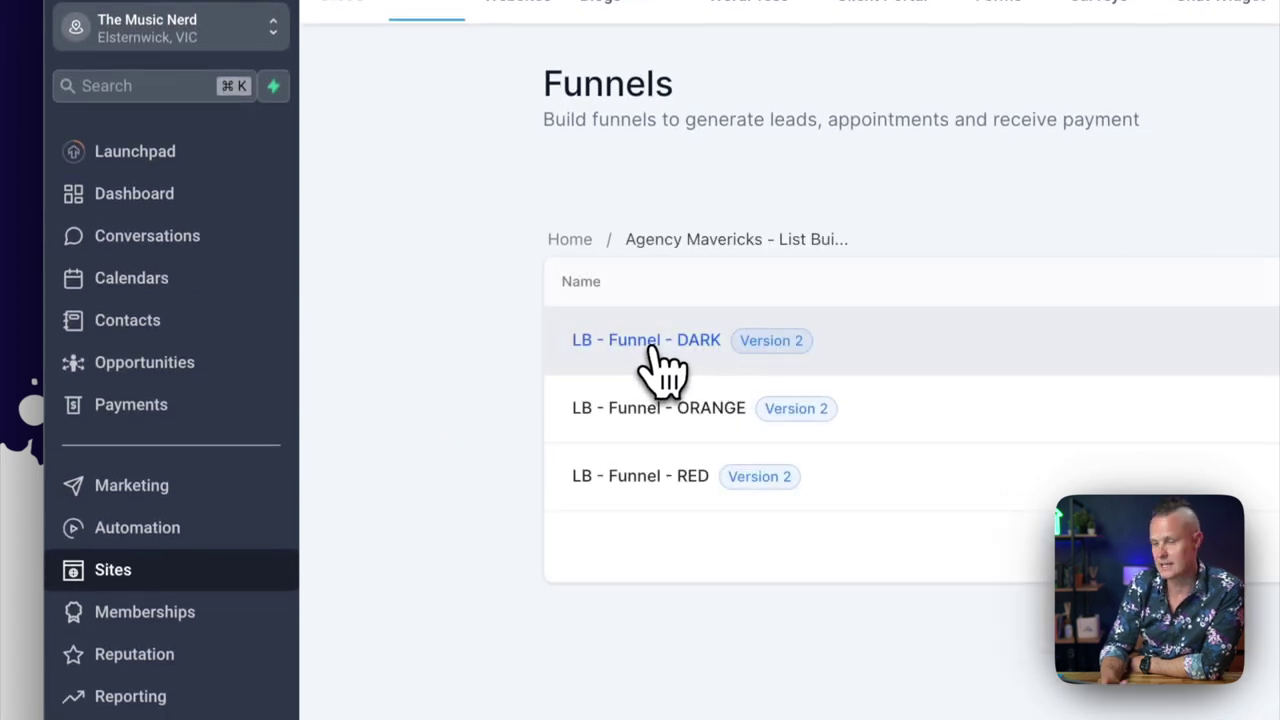
left_click(650, 345)
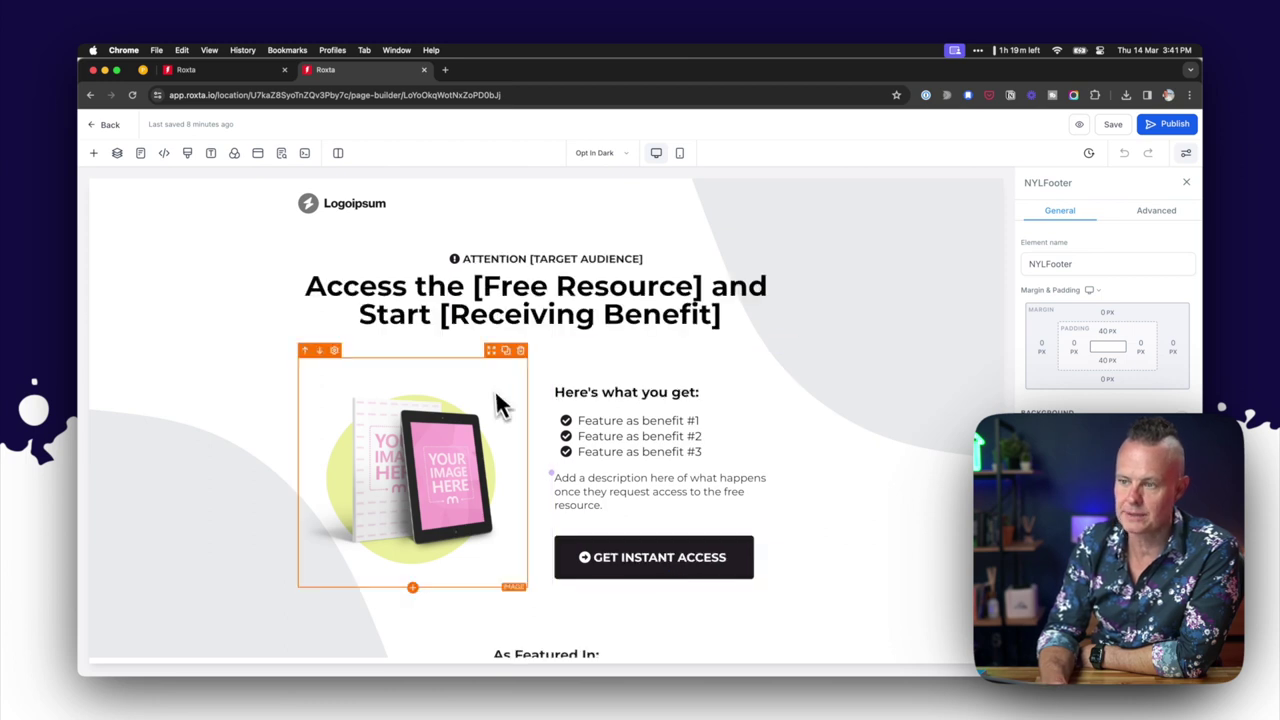
Step: Select the GET INSTANT ACCESS button and open the page's popup with its sign-up form
left_click(718, 565)
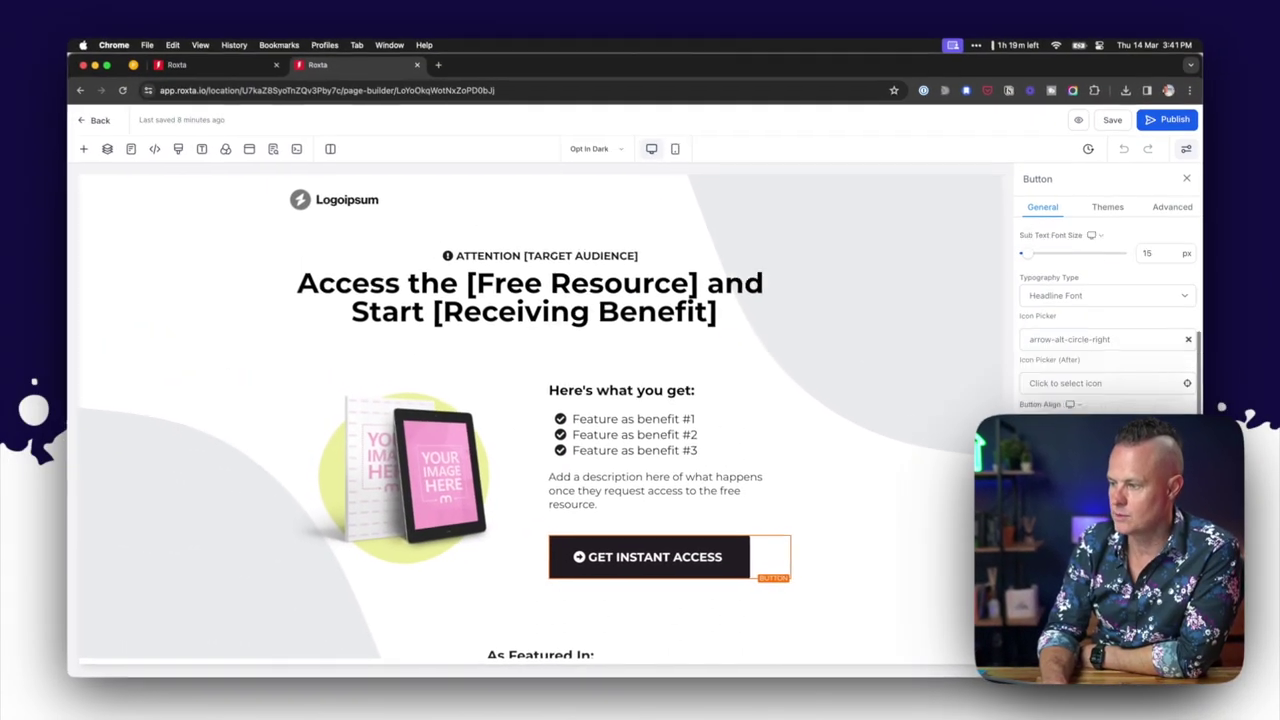
scroll(1099, 274, "down", 4)
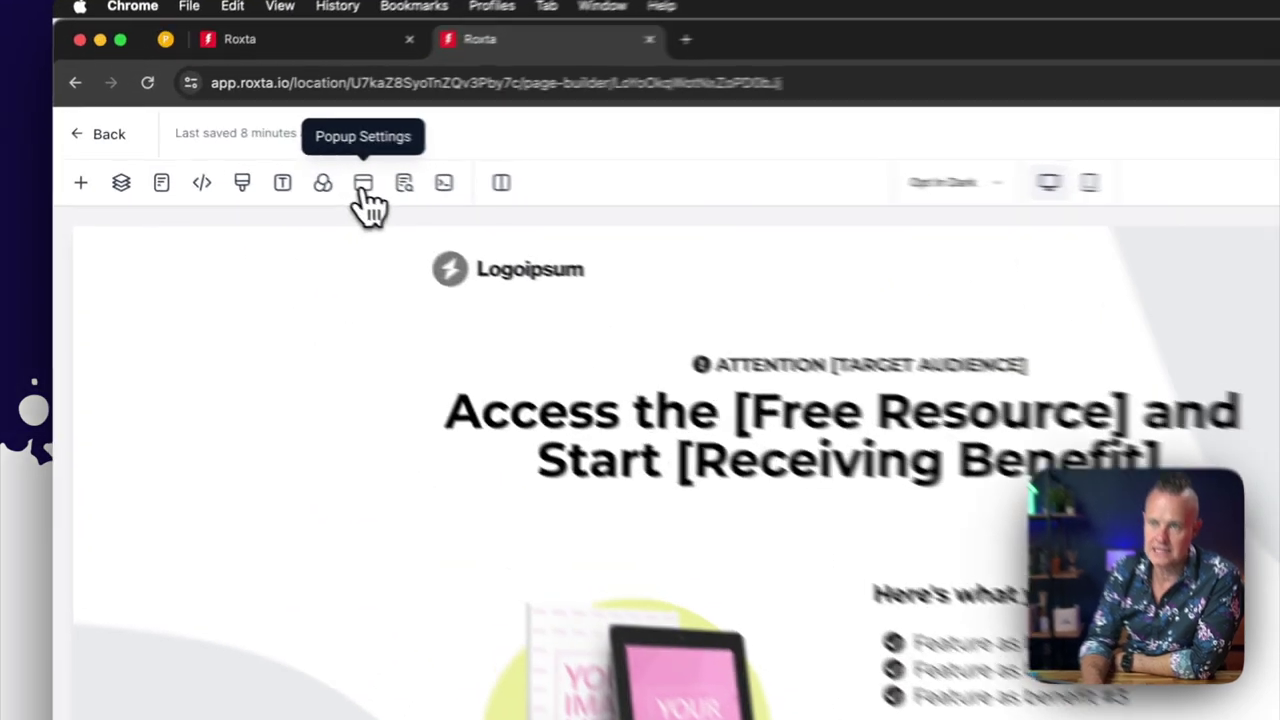
left_click(258, 155)
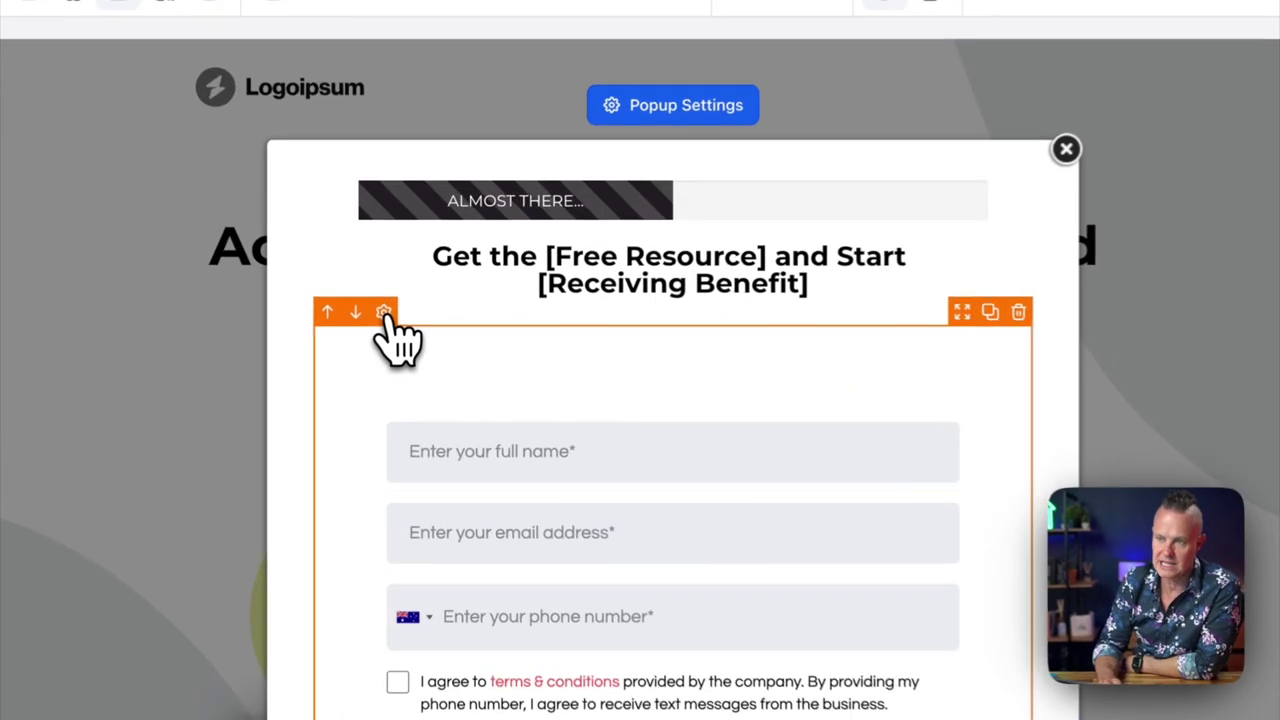
Step: Set the popup's form to LB - Opt-In Form - DARK, trying ORANGE and RED before reverting to DARK
left_click(384, 312)
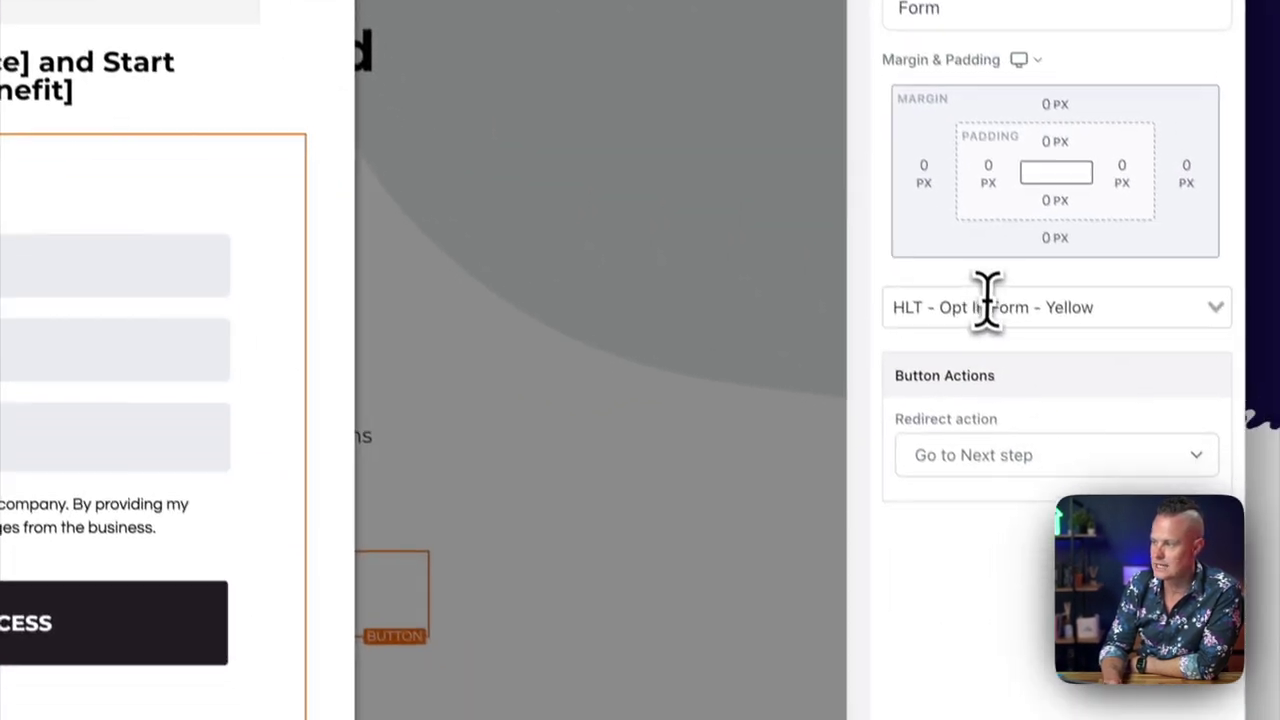
left_click(1050, 282)
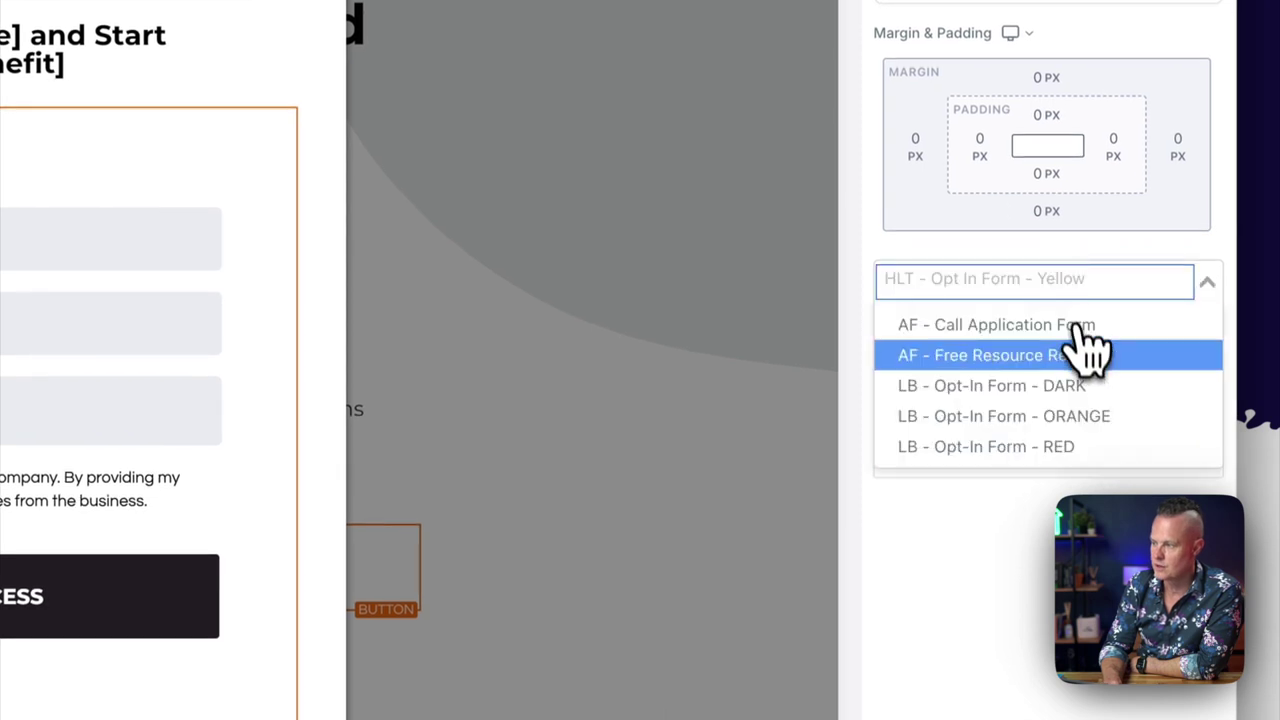
left_click(992, 388)
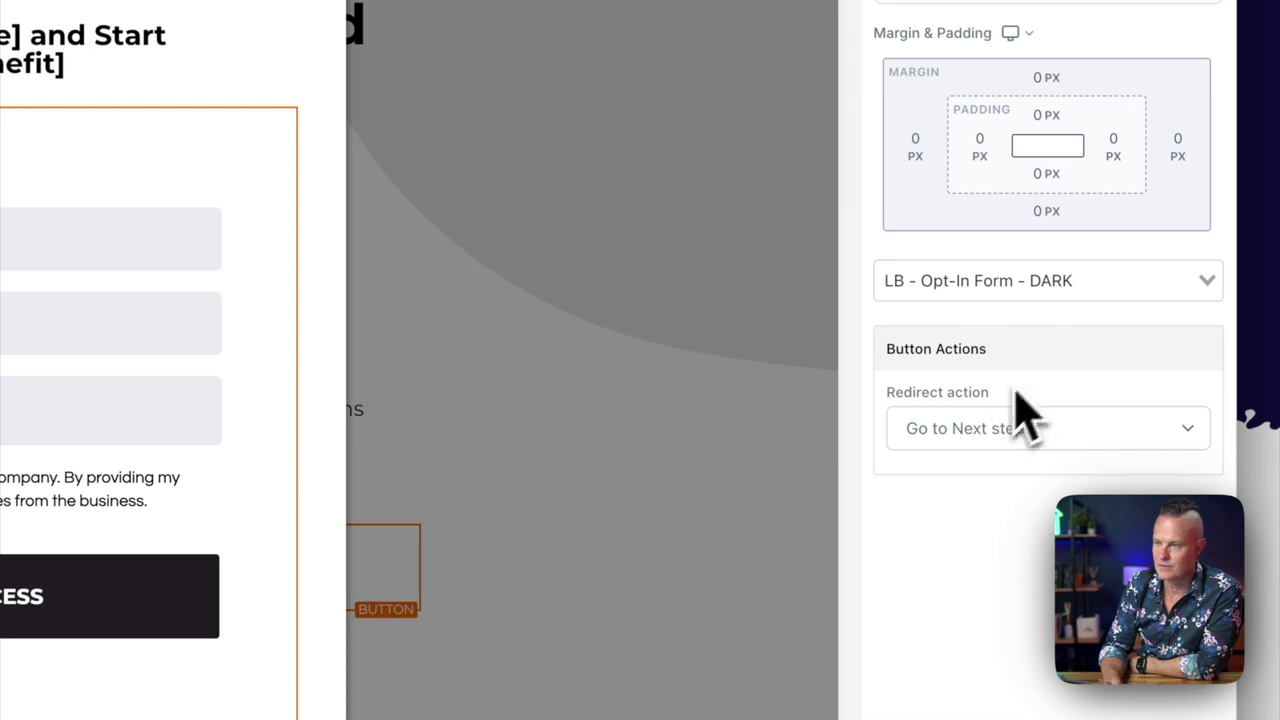
left_click(1014, 285)
left_click(1018, 428)
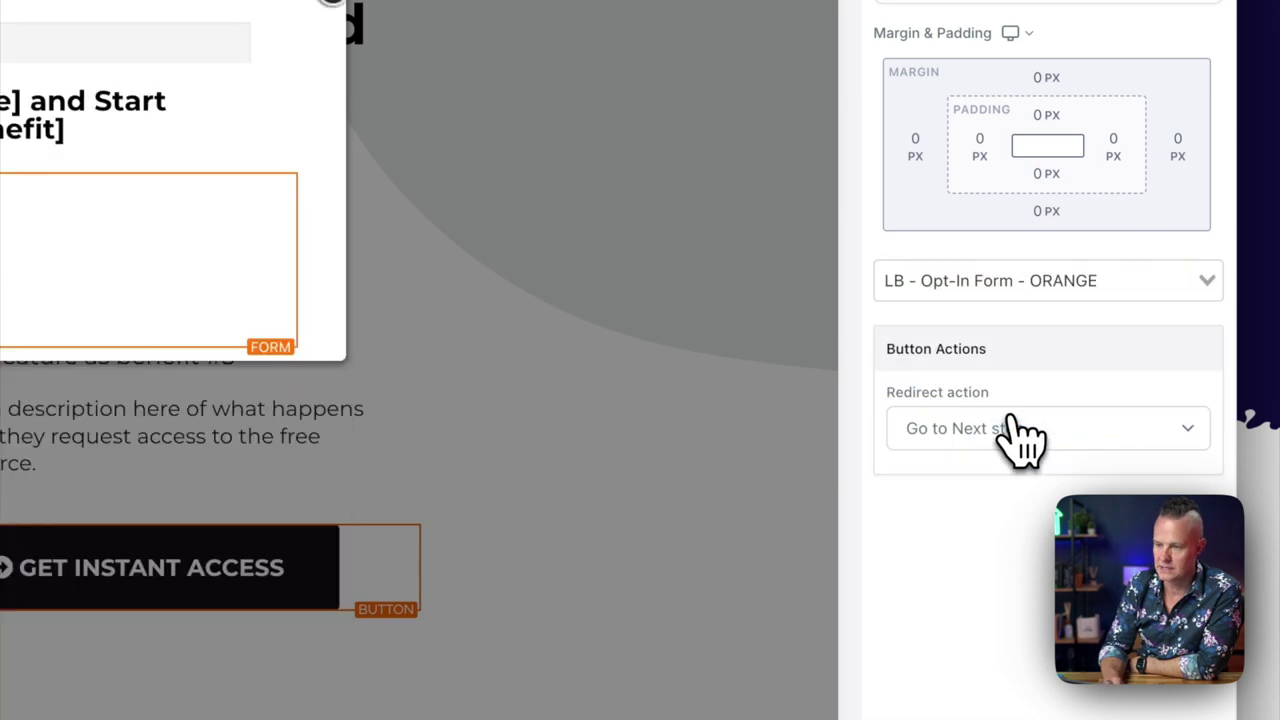
left_click(980, 280)
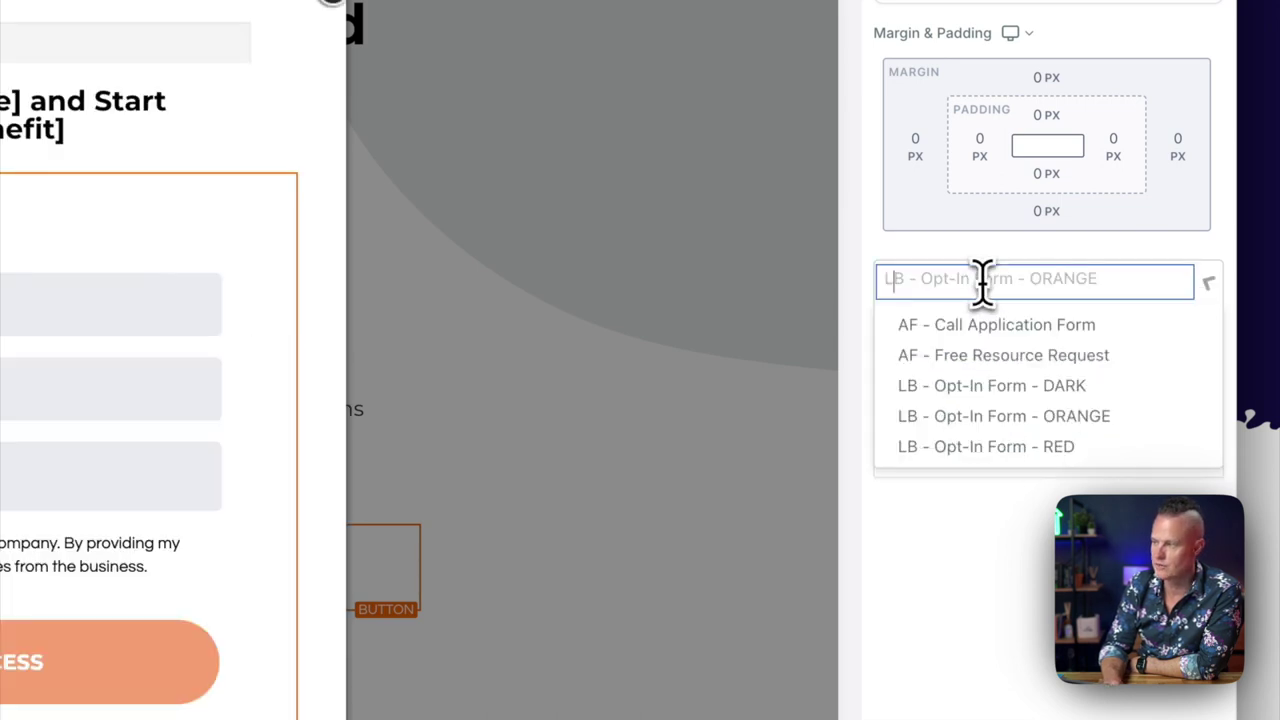
left_click(1005, 448)
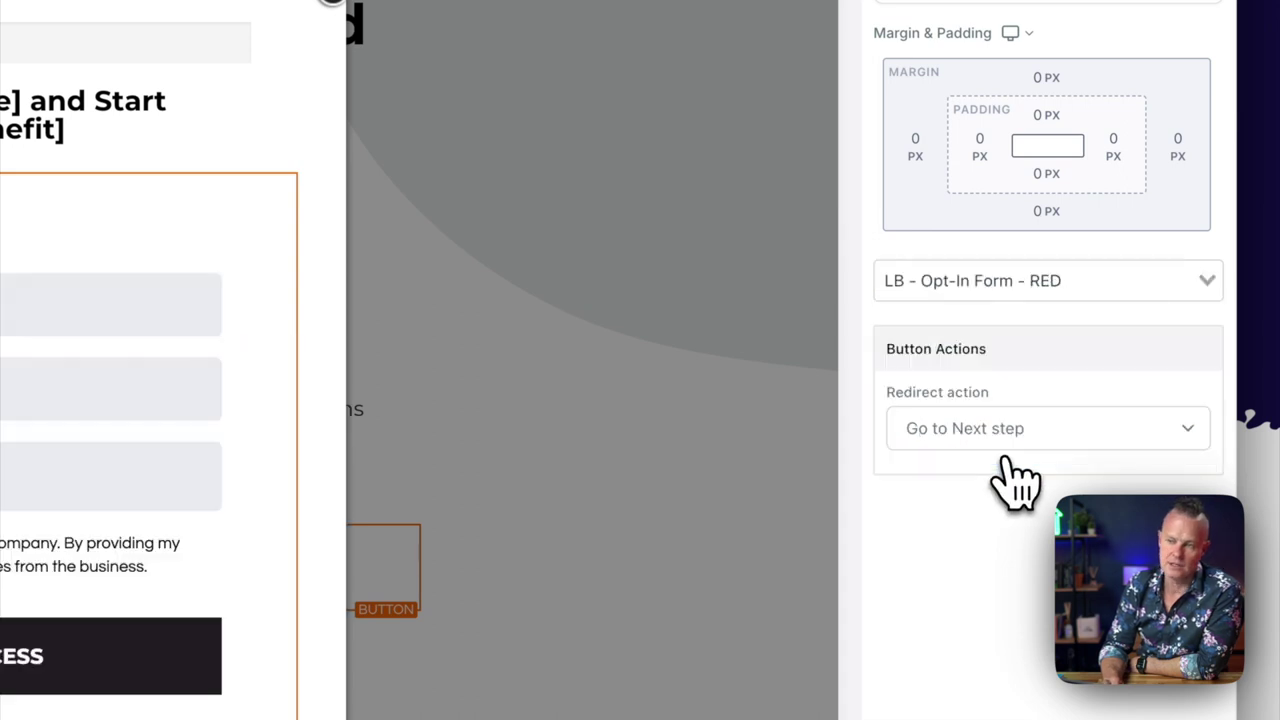
left_click(986, 280)
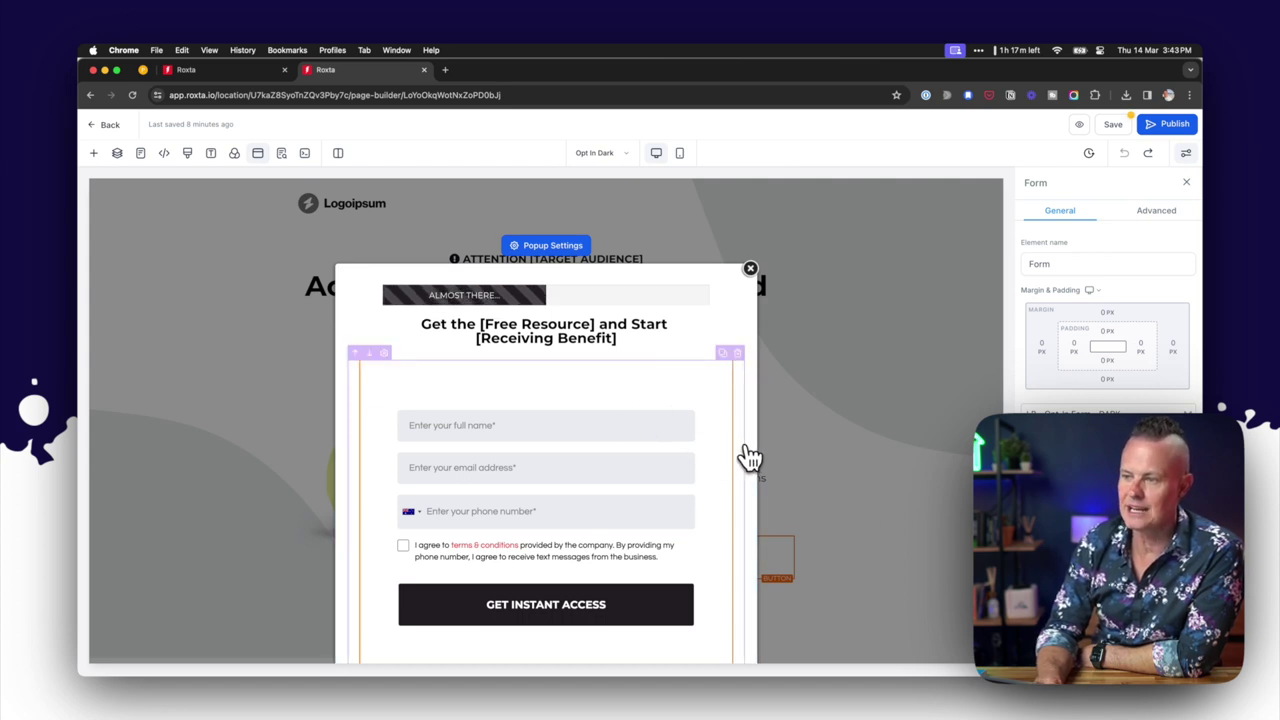
Step: Save the opt-in page and open its live preview in a new tab
scroll(740, 460, "down", 3)
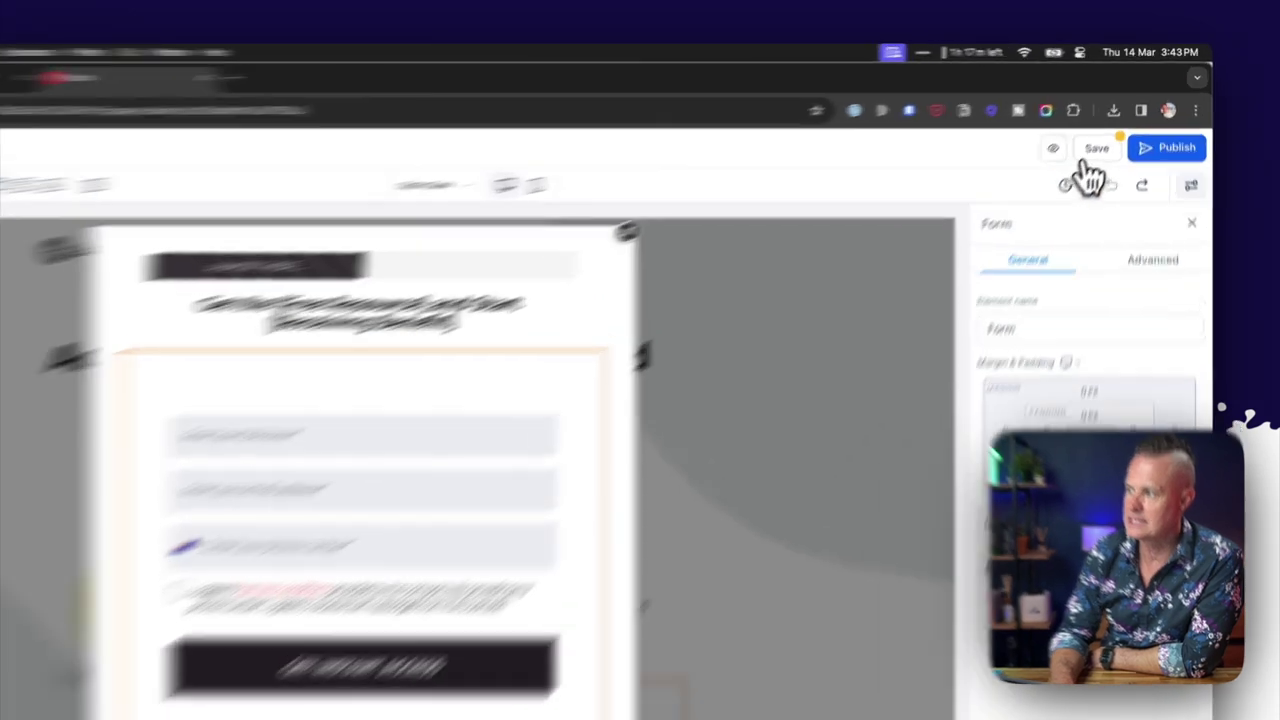
left_click(1113, 124)
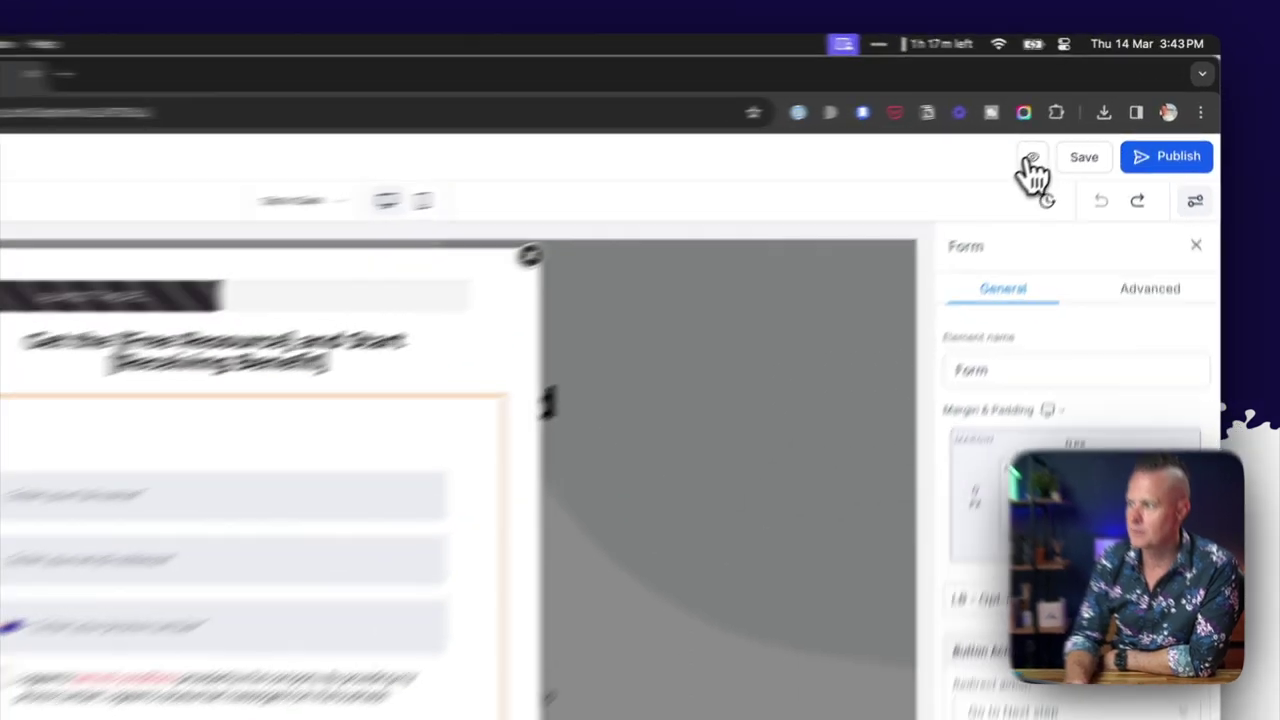
left_click(1078, 125)
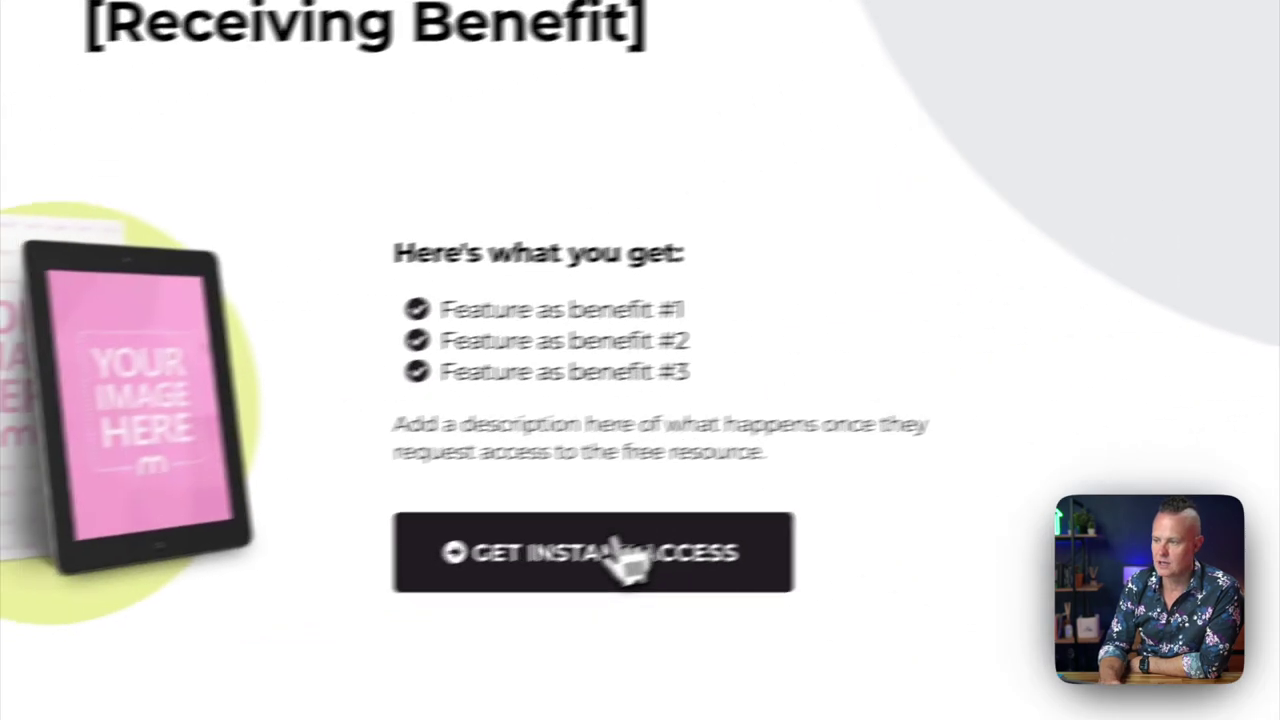
Step: Open the GET INSTANT ACCESS popup in preview to check the dark form, then close it
left_click(620, 555)
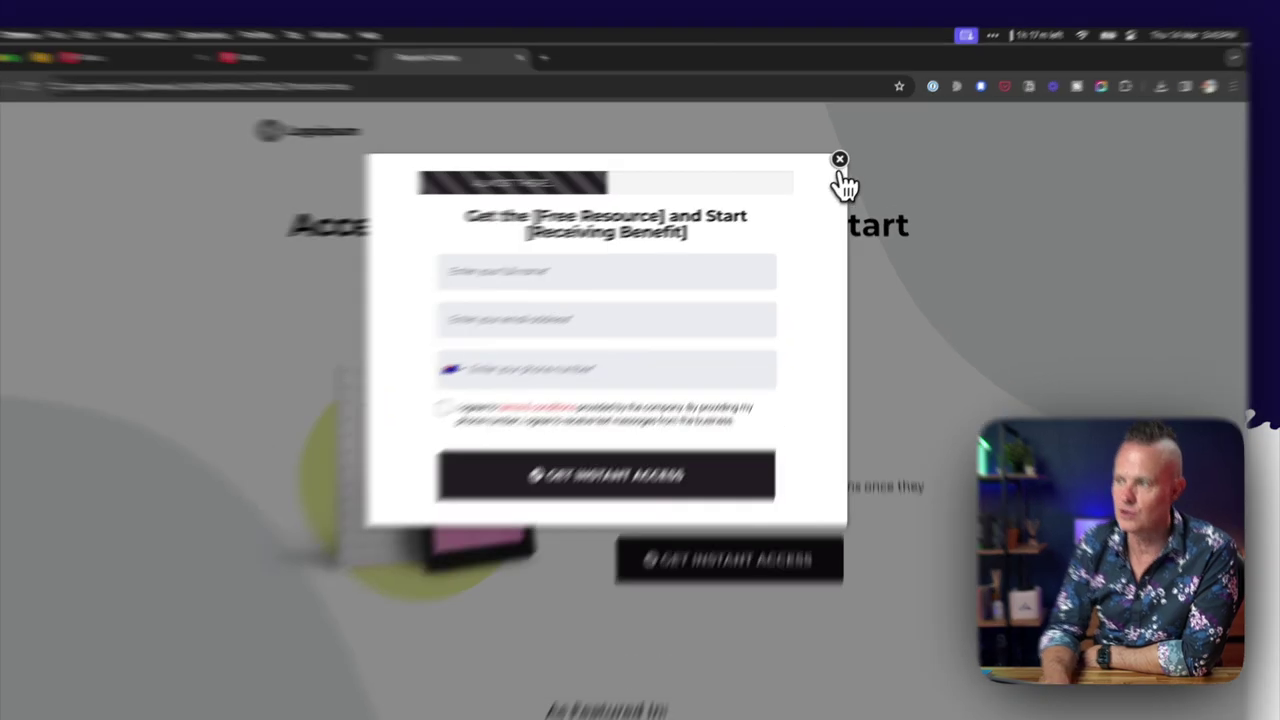
left_click(840, 163)
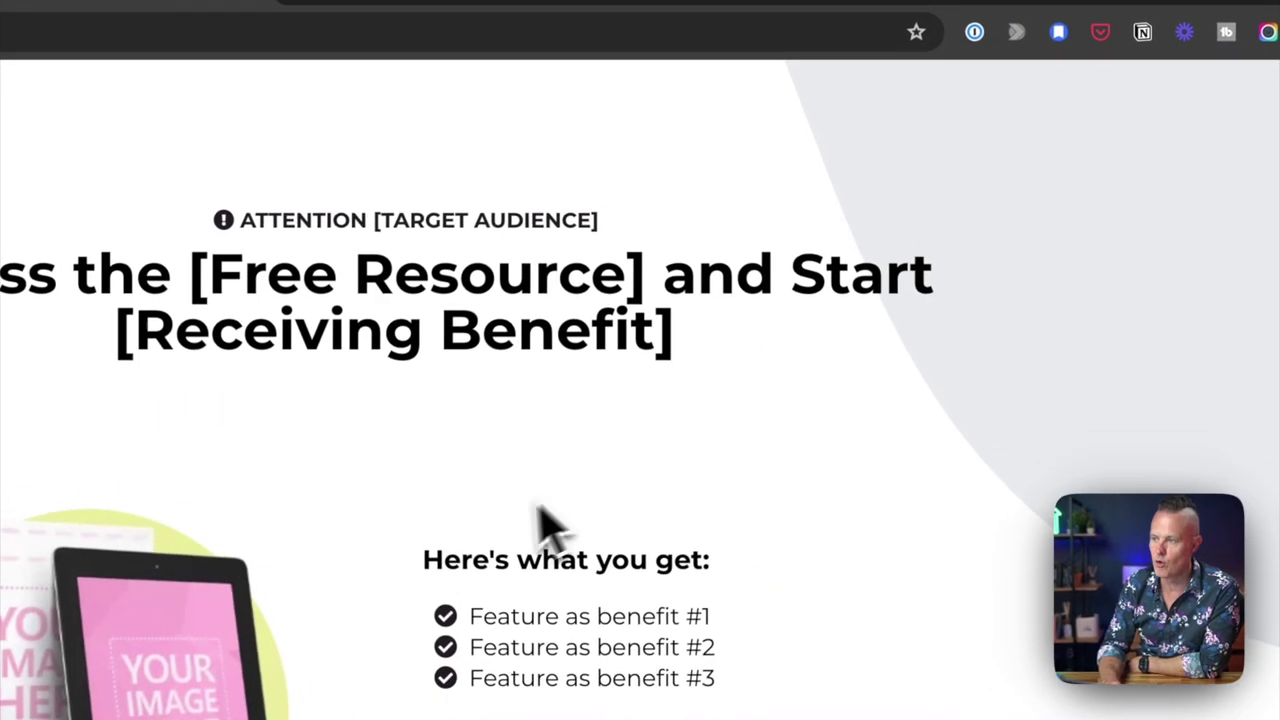